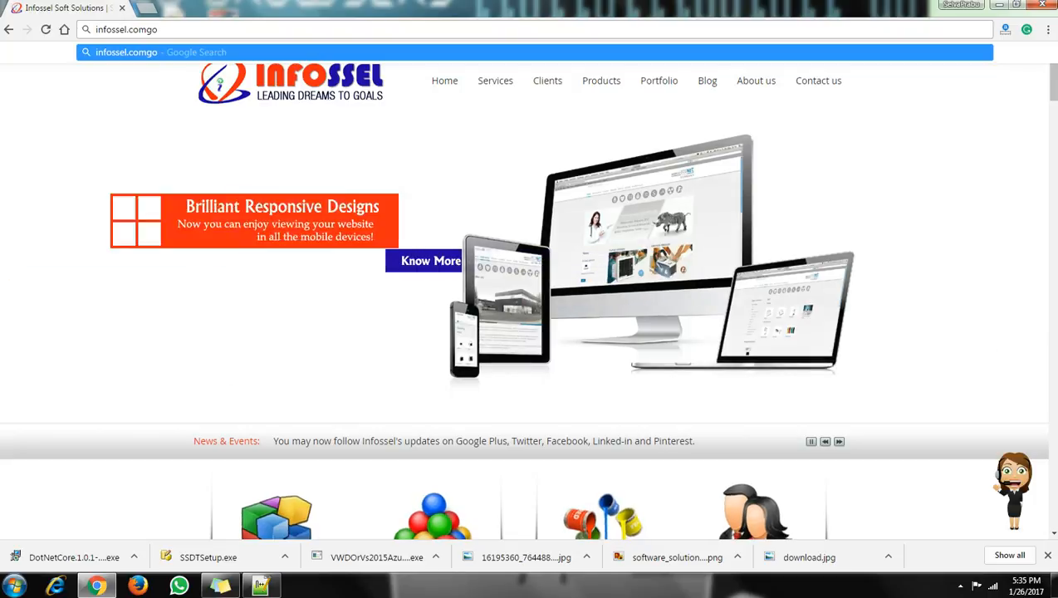
Load goldfinance.infossel.com in Chrome.
key(ctrl+a)
text(goldfinan)
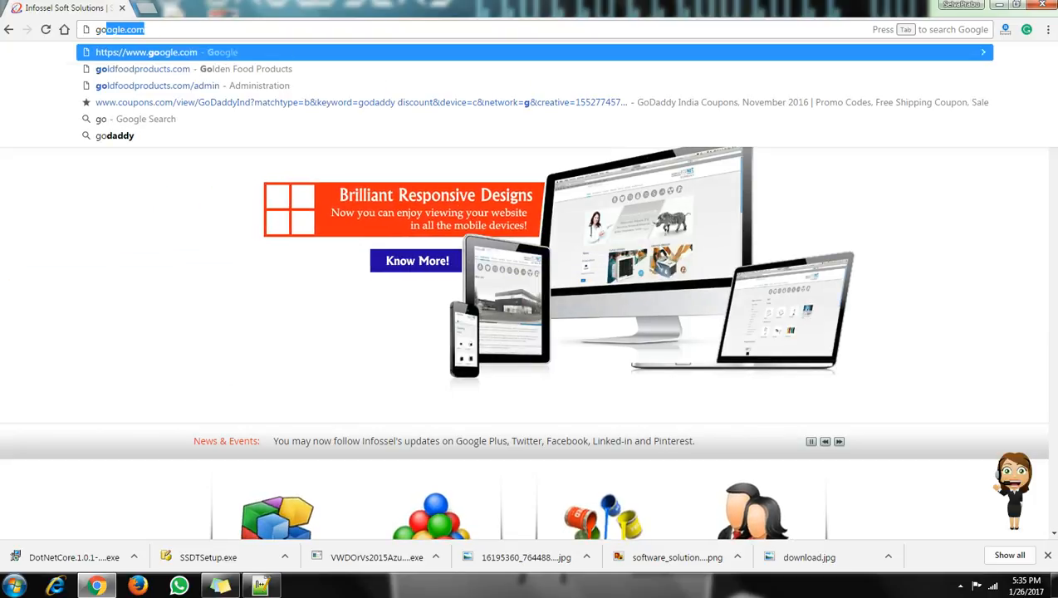
text(ce)
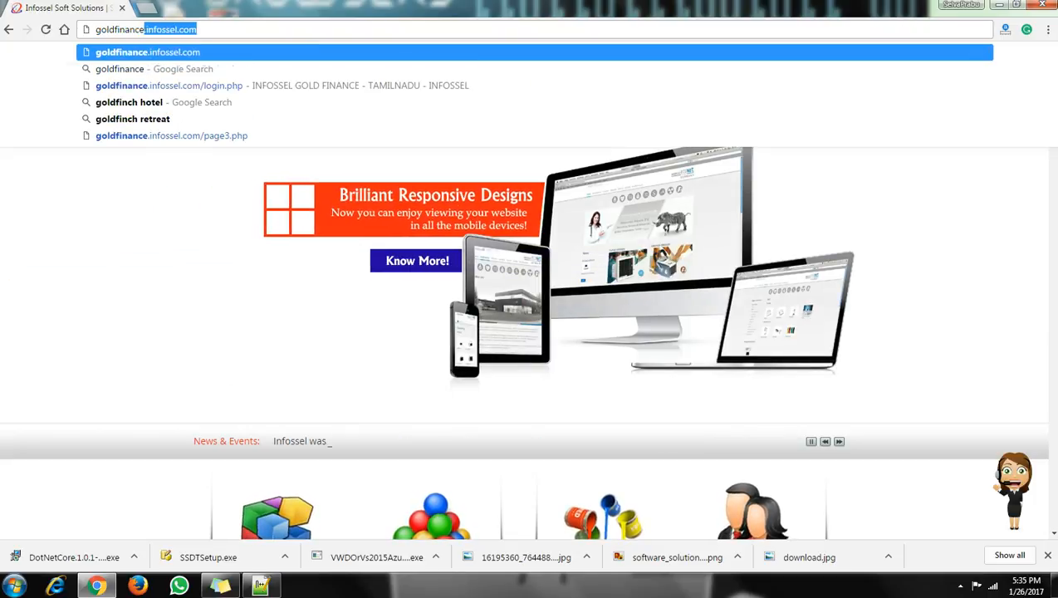
text(.infossel.com)
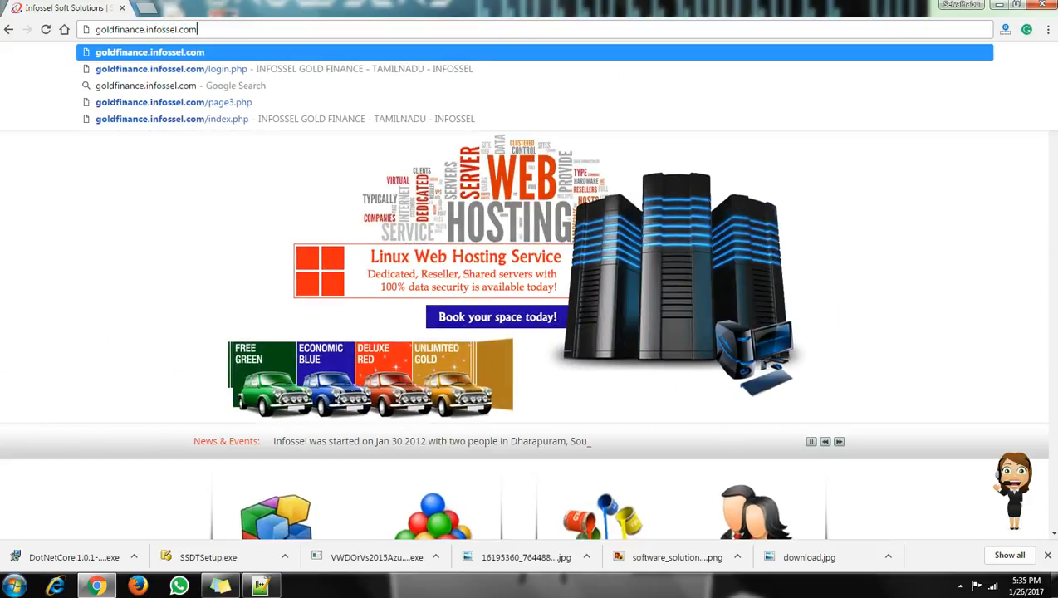
key(Return)
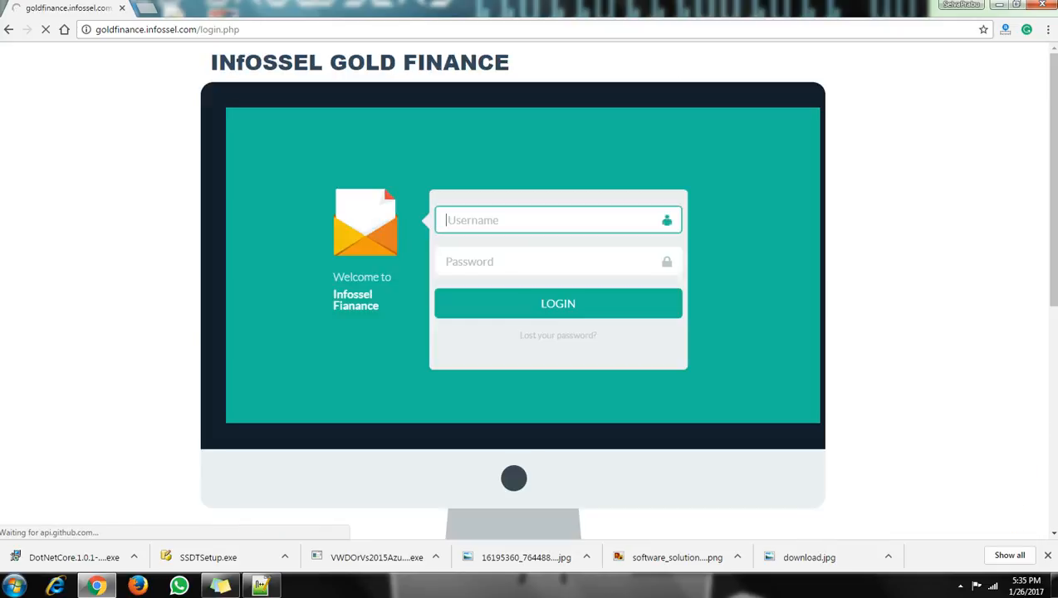
Sign in with the administrator username and password.
text(admin)
key(Tab)
text(admin123456)
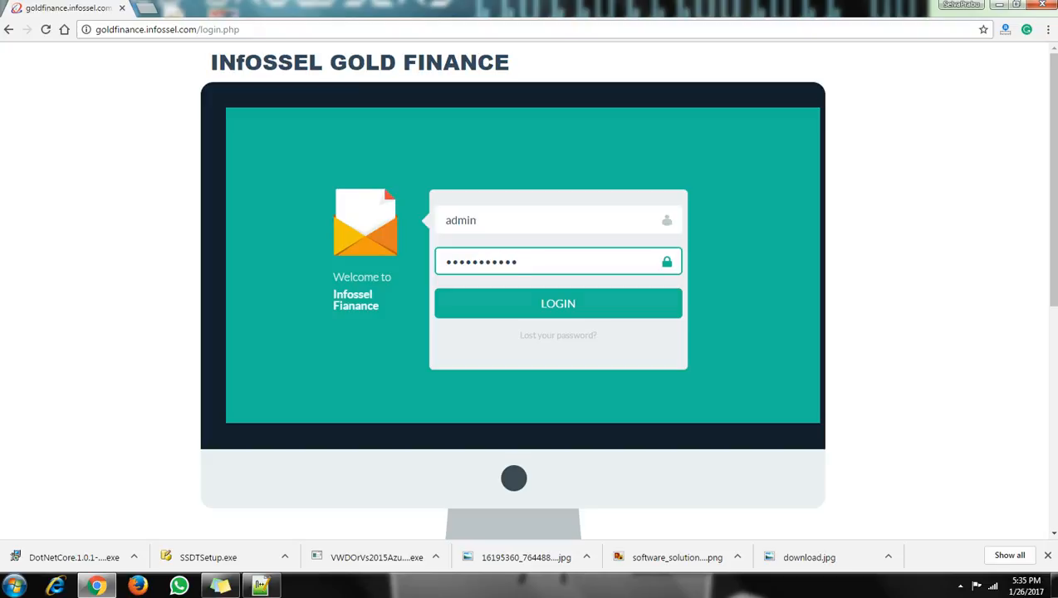
key(Return)
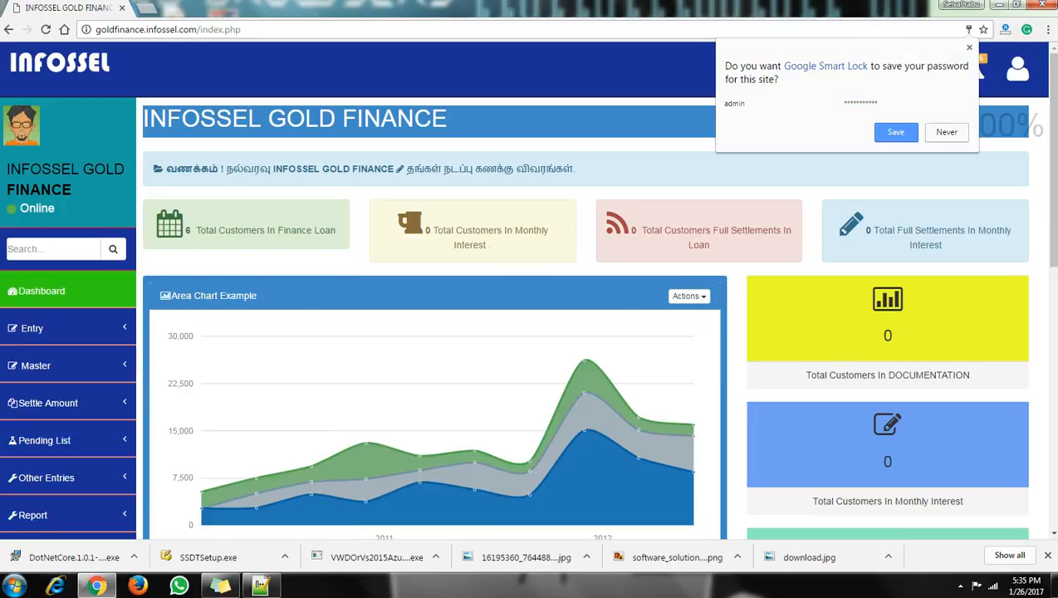
Decline saving the password and review the dashboard's finance loan and settlement counts.
click(947, 132)
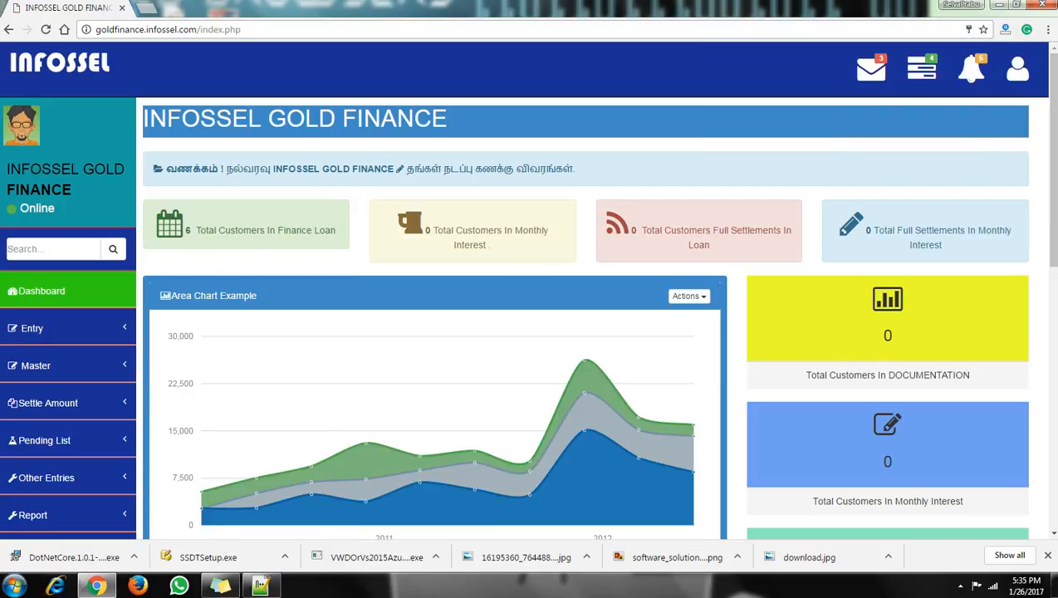
drag(185, 230, 196, 230)
drag(628, 230, 637, 230)
click(191, 265)
scroll(531, 333, down, 1)
Check the Entry pages, then expand the Master menu in the sidebar.
click(50, 262)
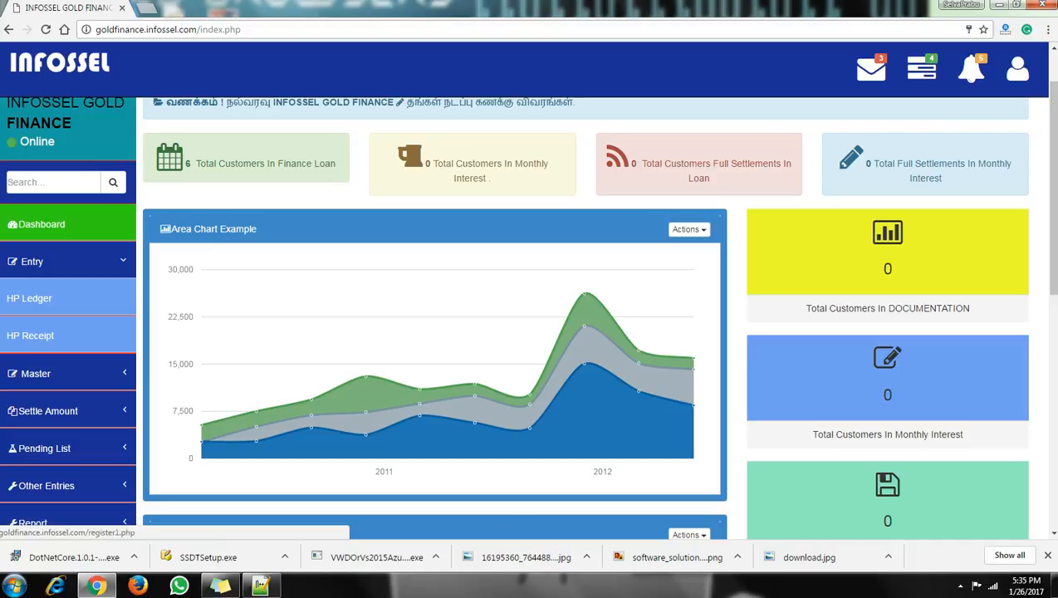
click(50, 261)
scroll(432, 333, down, 1)
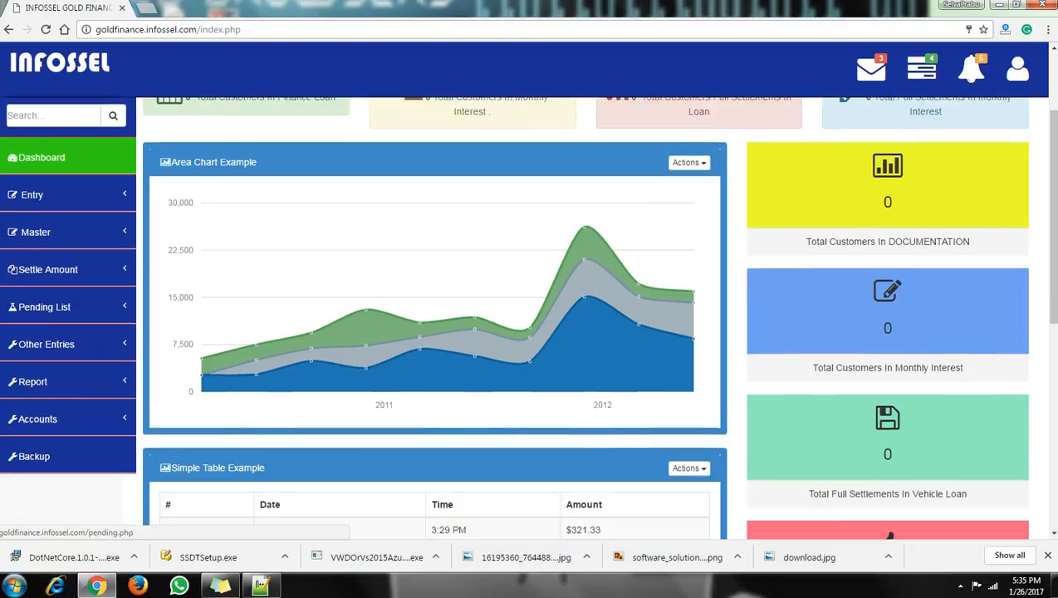
click(36, 232)
scroll(36, 231, down, 1)
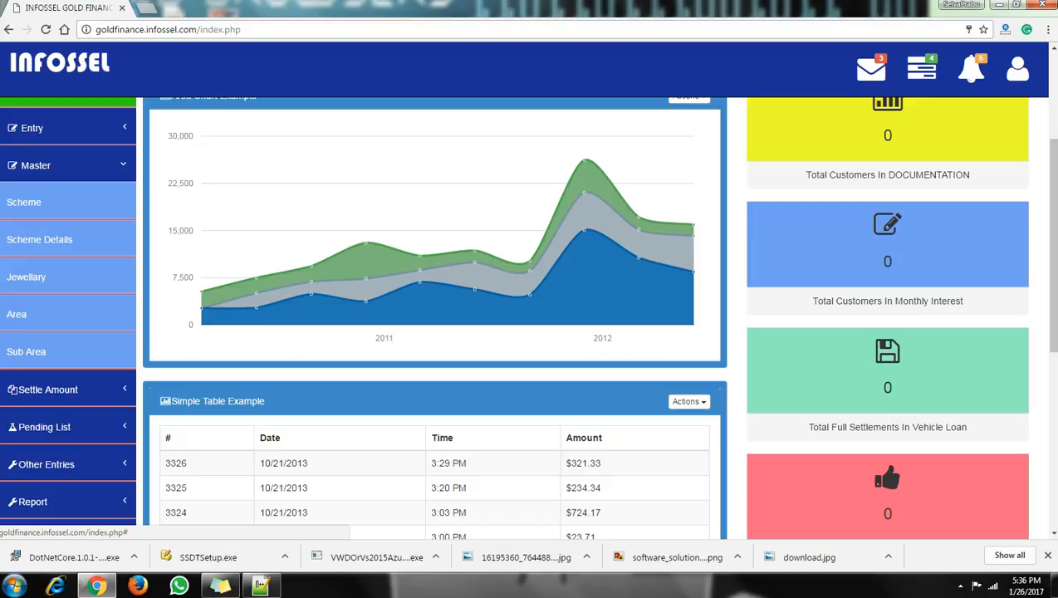
Register a new scheme named J L 5 on the Scheme page.
click(39, 239)
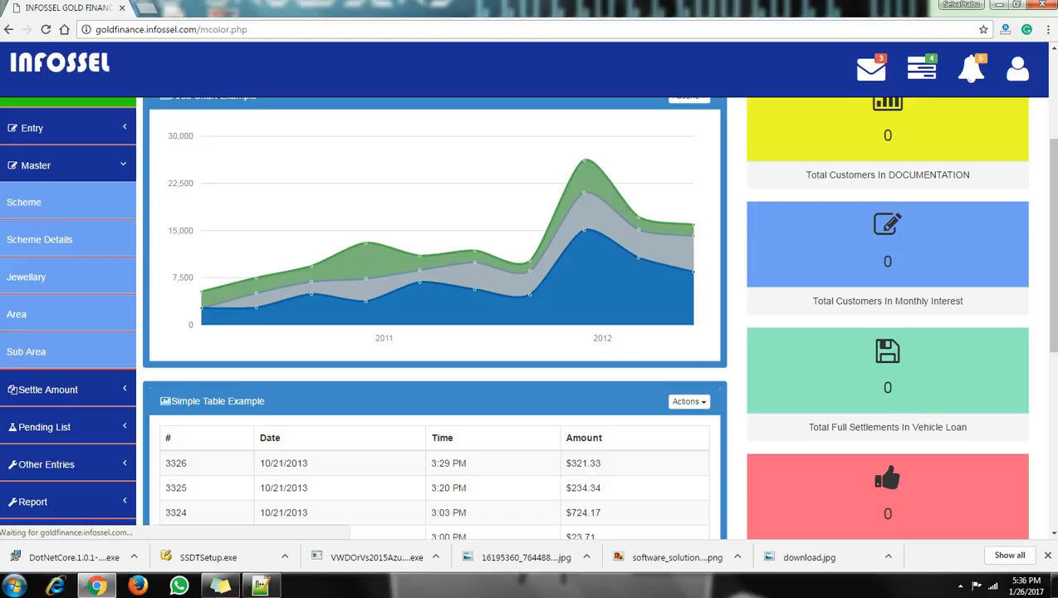
click(436, 255)
scroll(582, 316, down, 2)
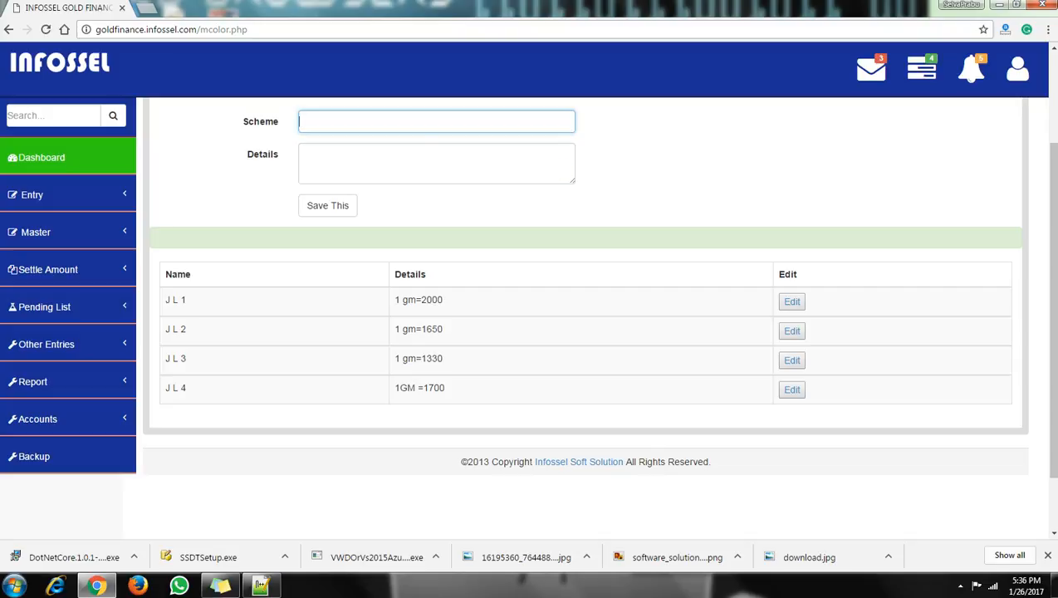
text(J L 5)
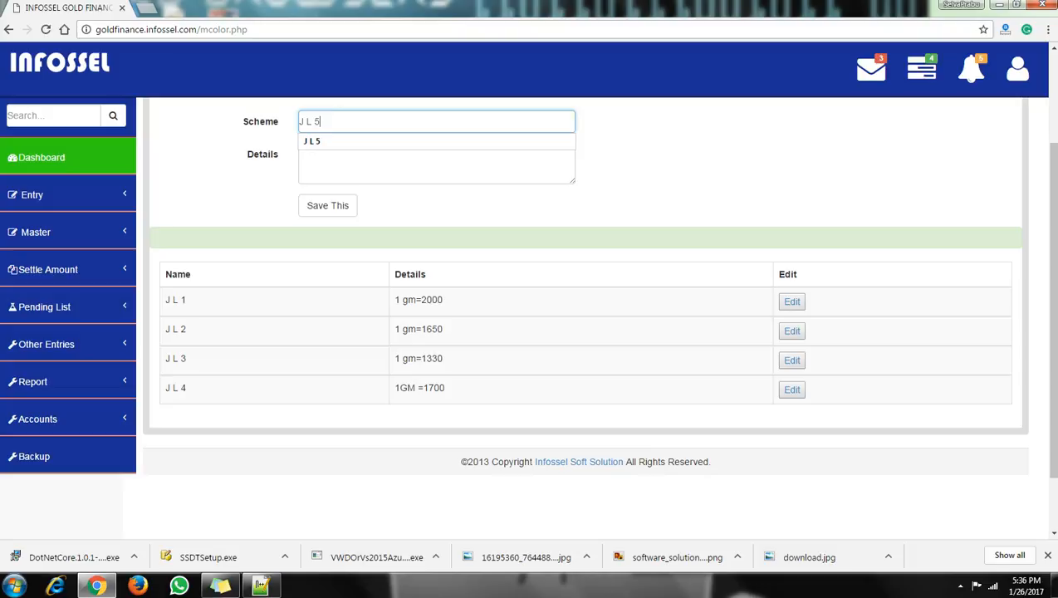
key(Down)
key(Return)
key(Tab)
key(Tab)
key(Return)
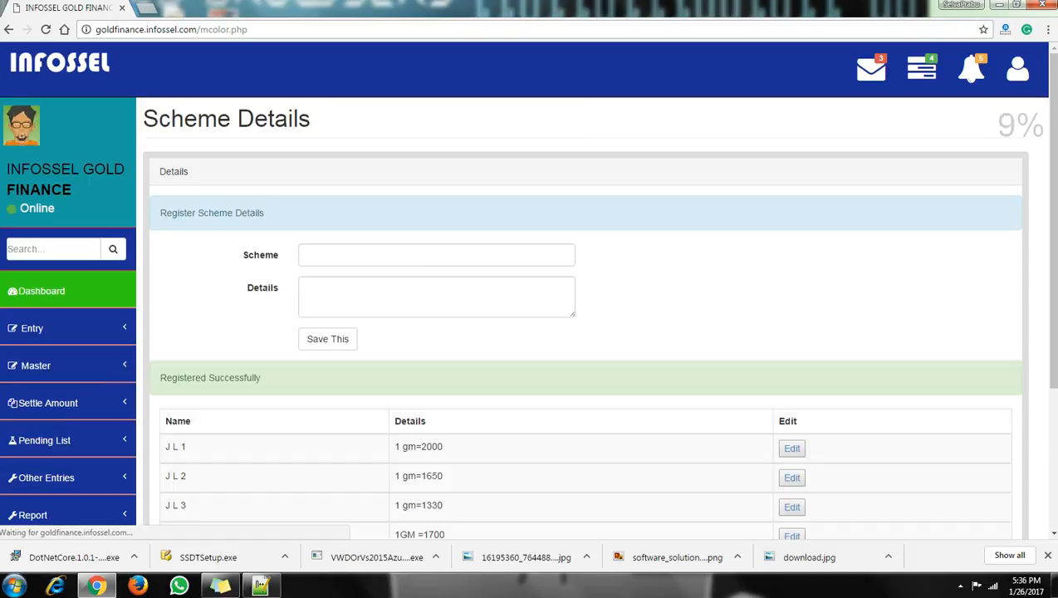
Go to the Scheme Details form from the Master menu.
scroll(582, 315, down, 3)
drag(187, 365, 172, 364)
scroll(176, 365, up, 1)
click(35, 231)
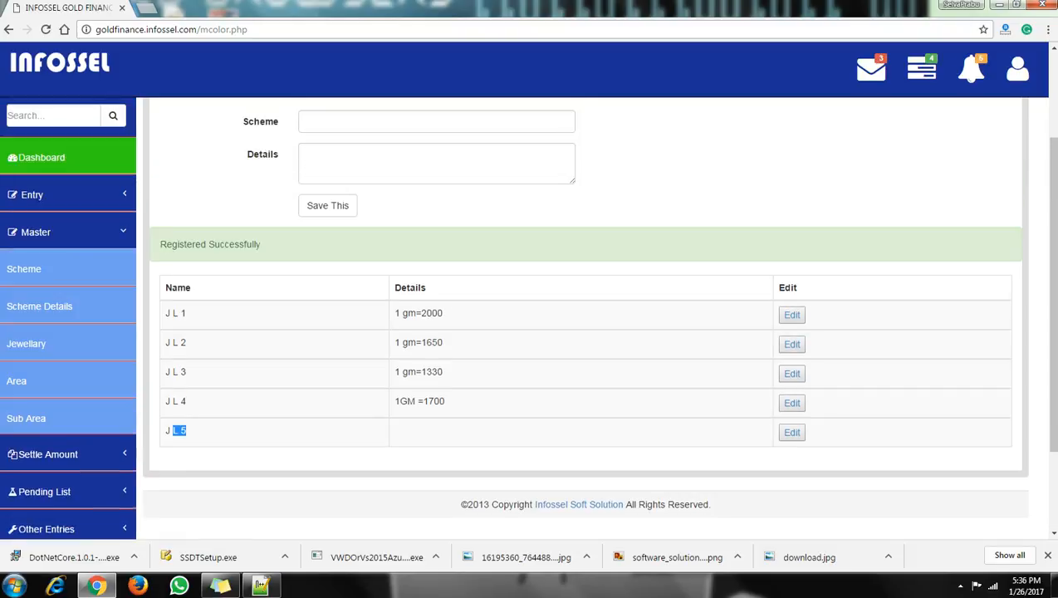
click(40, 305)
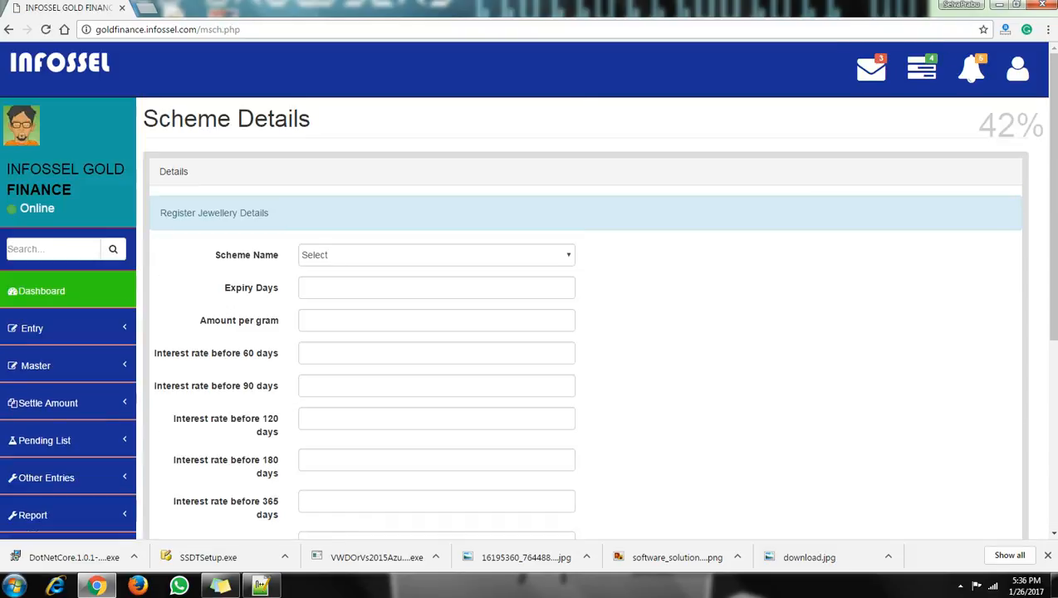
Choose scheme J L 5 with 120 expiry days and 1200 per gram.
click(436, 255)
key(Down)
key(Return)
key(Tab)
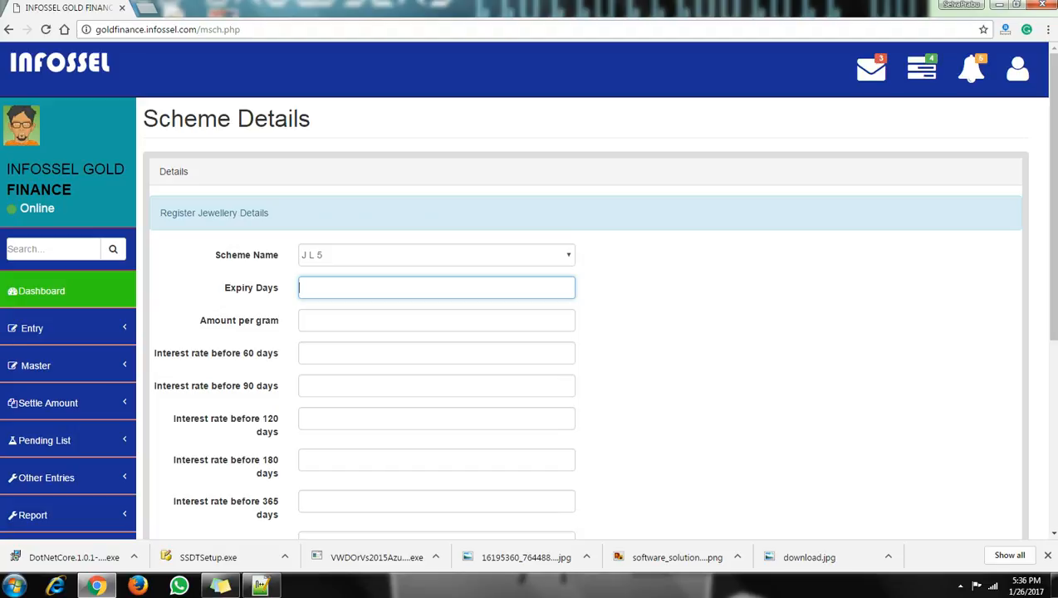
text(120)
key(Tab)
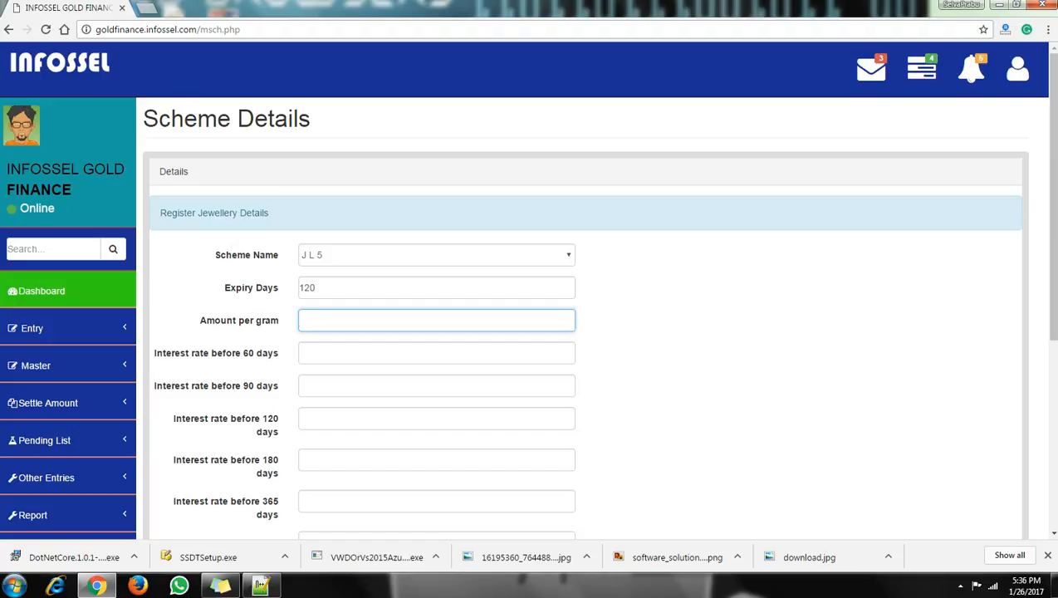
text(1200)
Enter interest rates 2.00, 3.00 and 4.00 for 60, 90 and 120 days.
key(Tab)
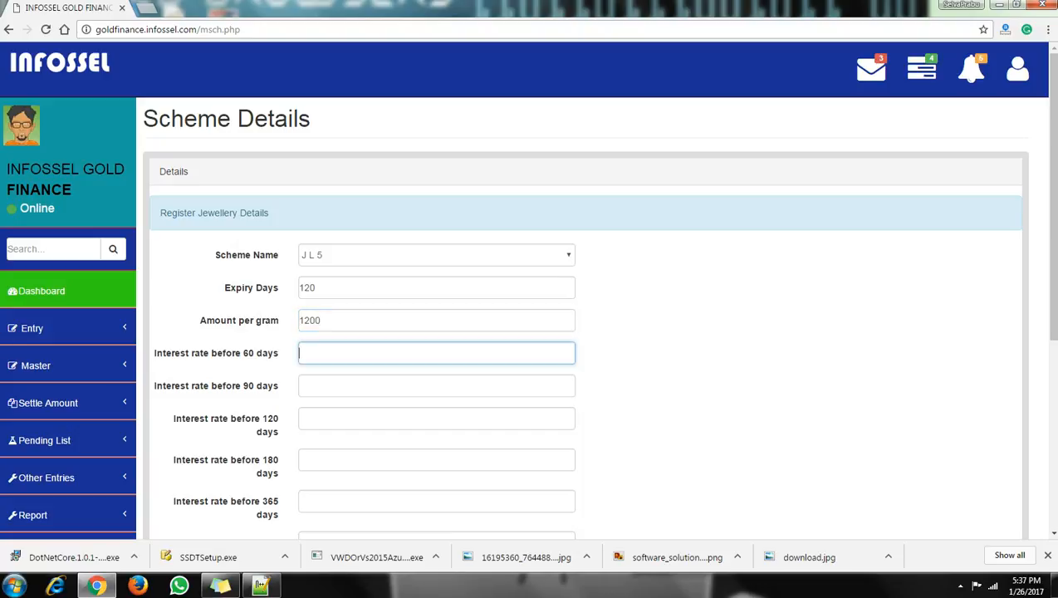
scroll(581, 315, down, 2)
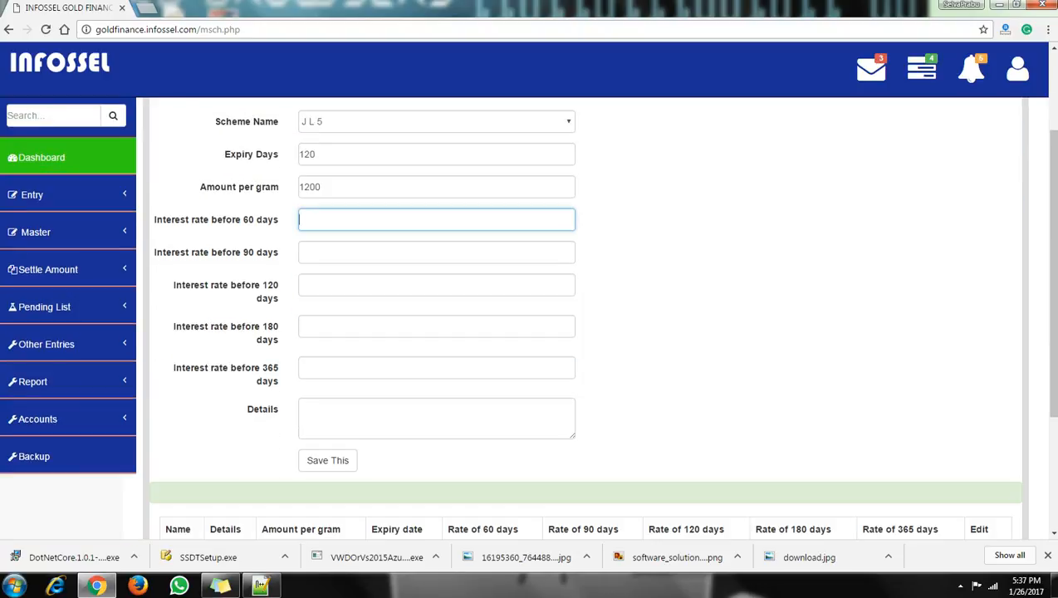
text(2.00)
key(Tab)
text(3.00)
click(436, 285)
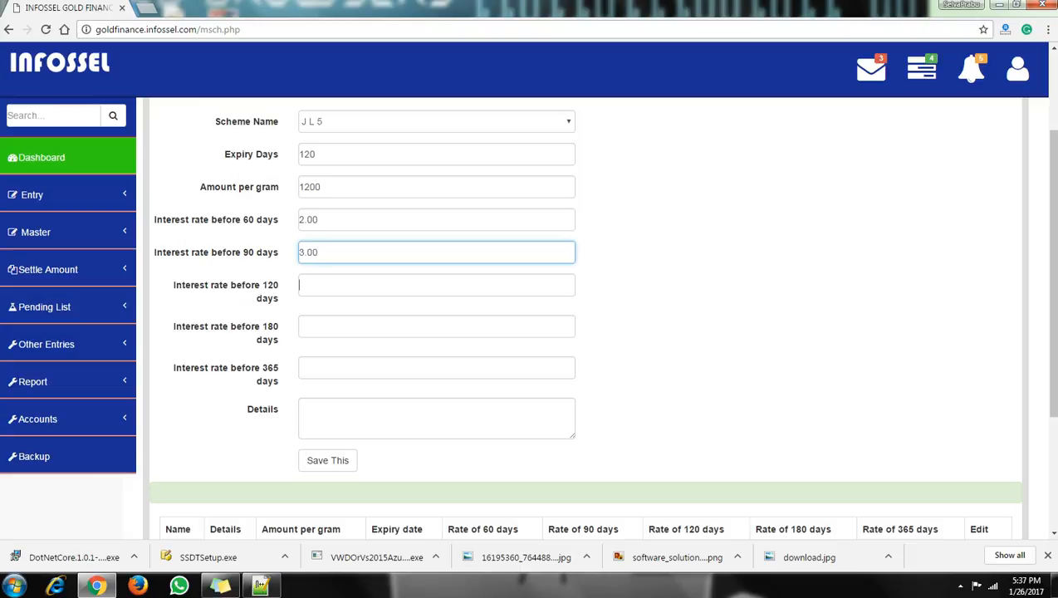
text(4.00)
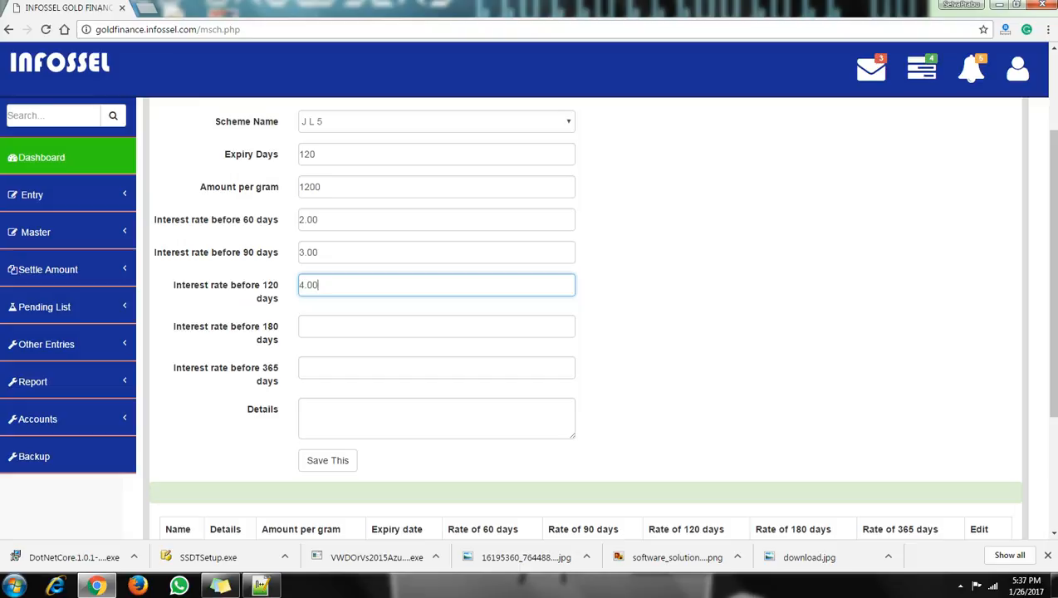
scroll(582, 315, up, 1)
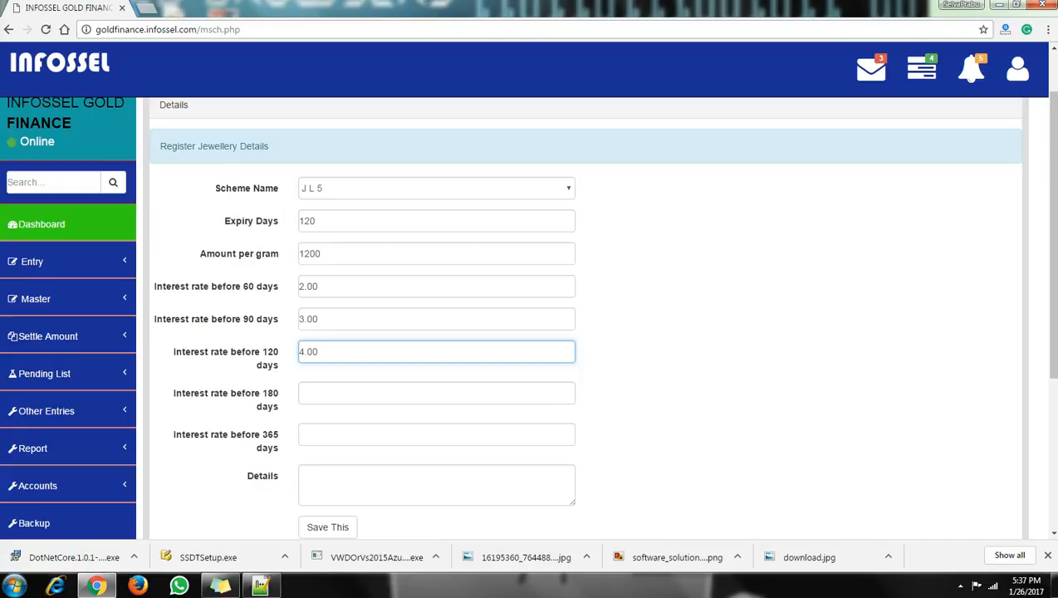
scroll(581, 316, down, 1)
Save the J L 5 details, confirm 1200 and 120 in its row, and edit it.
click(327, 460)
scroll(582, 332, down, 5)
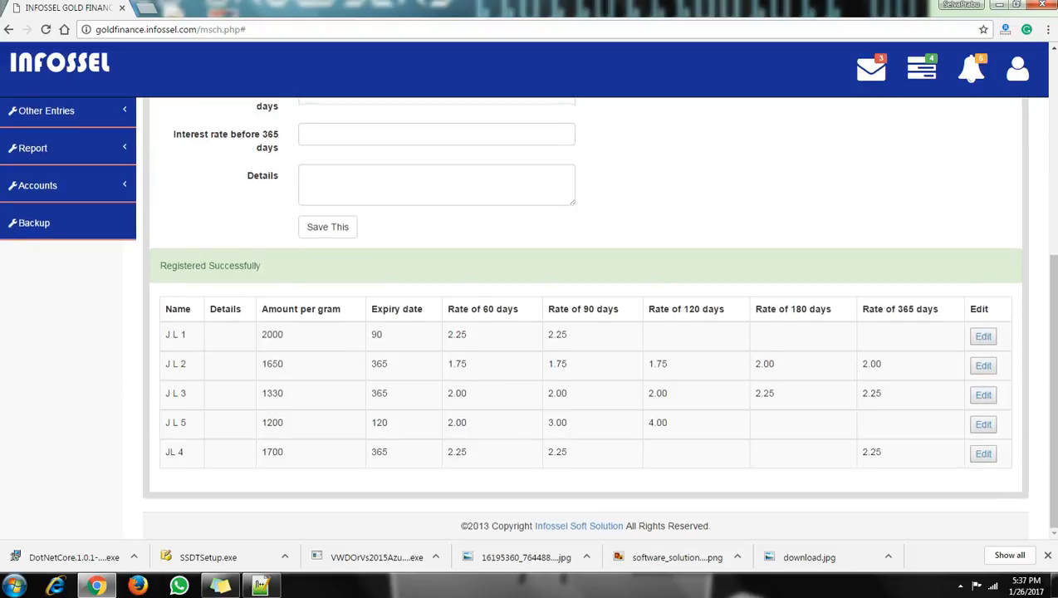
double_click(272, 422)
double_click(379, 422)
click(984, 425)
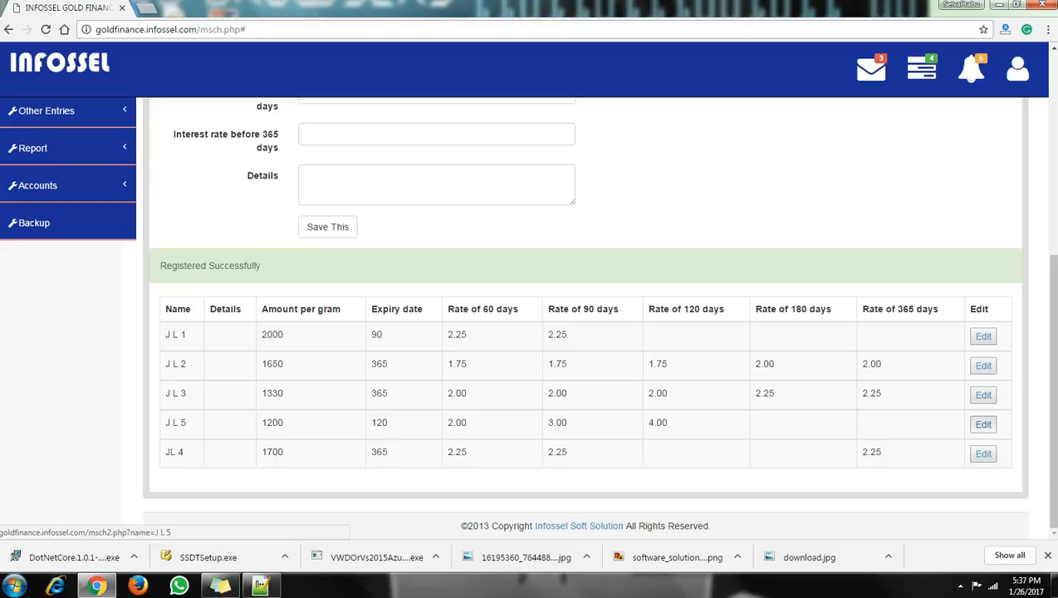
Go to the Jewellery list page under Master.
scroll(586, 317, down, 2)
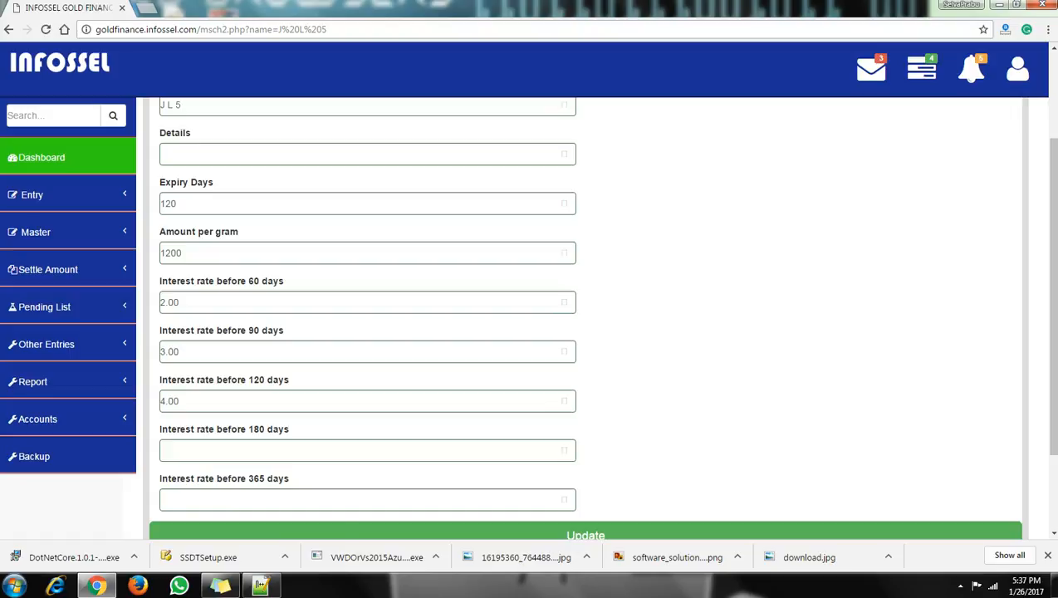
click(36, 232)
click(26, 343)
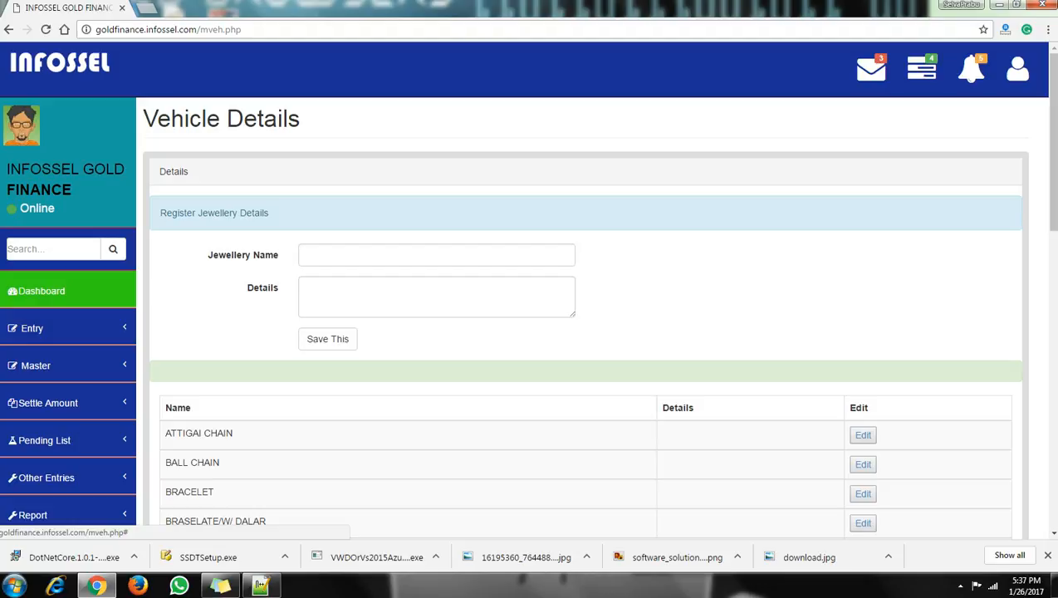
Look through the jewellery list, then switch to the Area Details page under Master.
scroll(585, 317, down, 2)
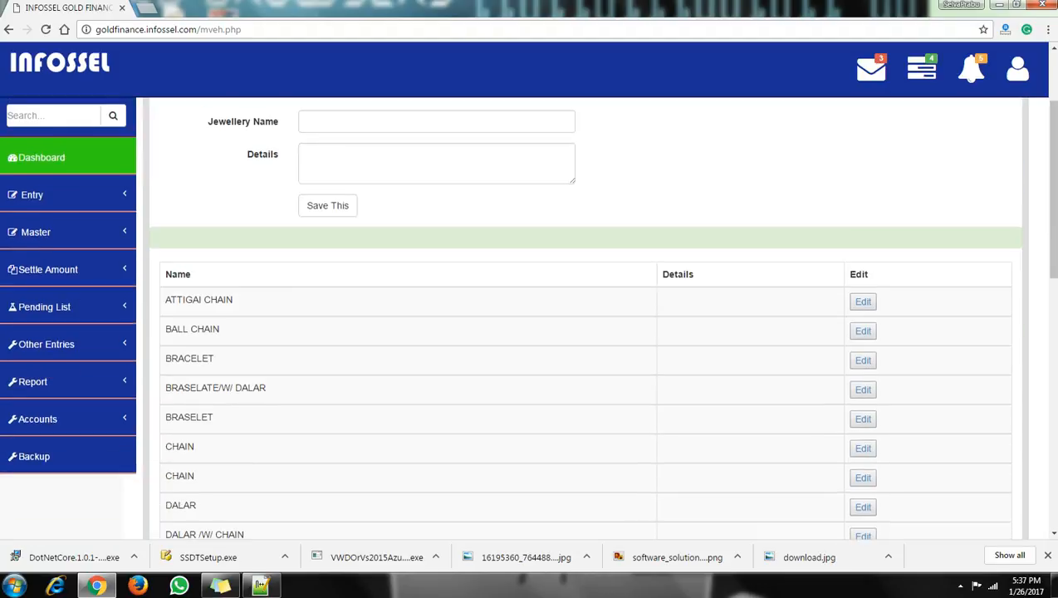
scroll(585, 318, down, 1)
scroll(586, 317, down, 2)
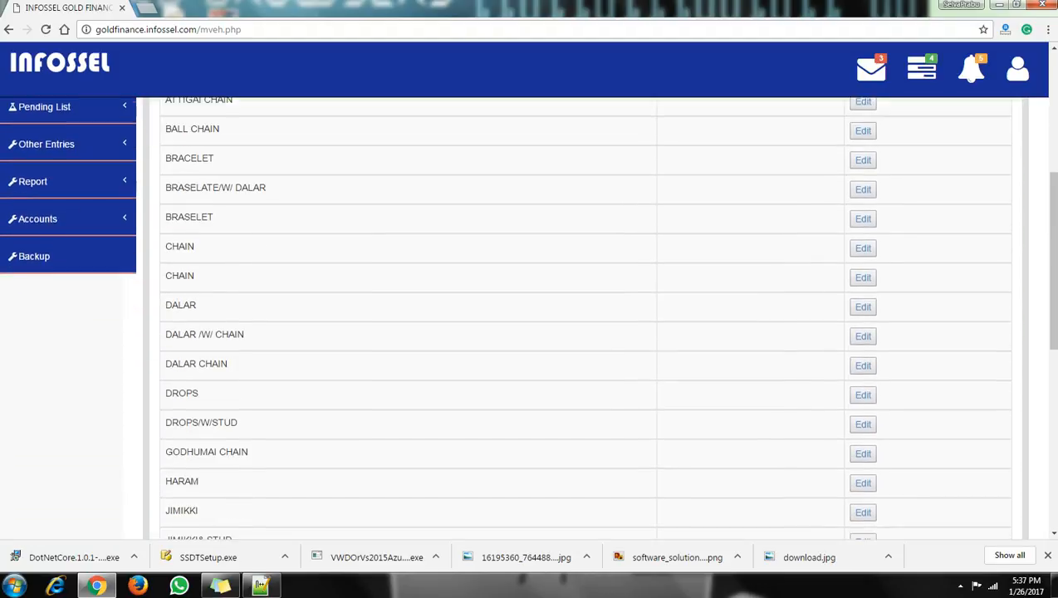
scroll(585, 317, down, 6)
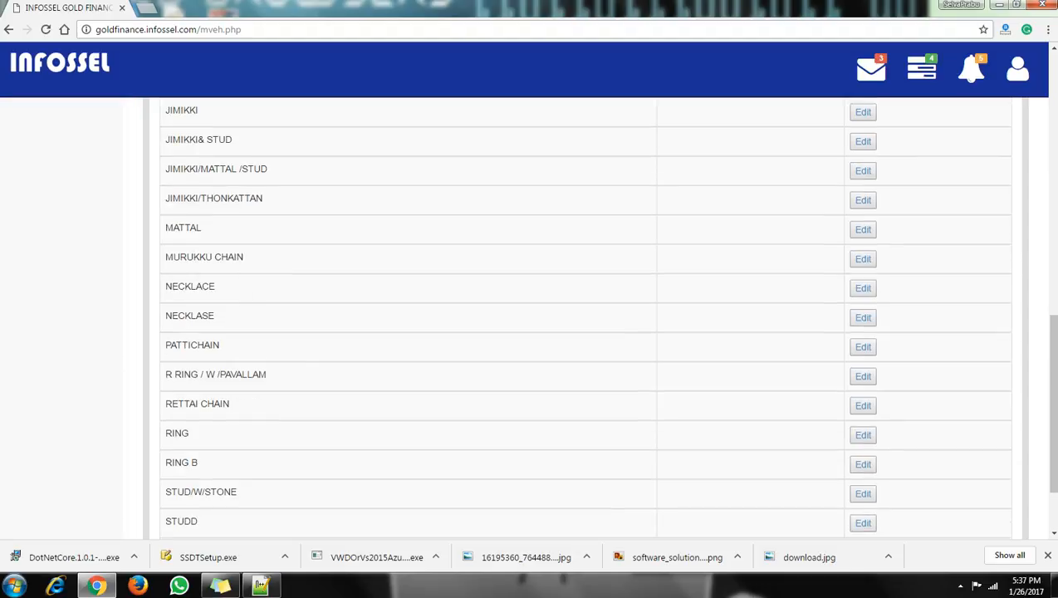
scroll(585, 317, up, 11)
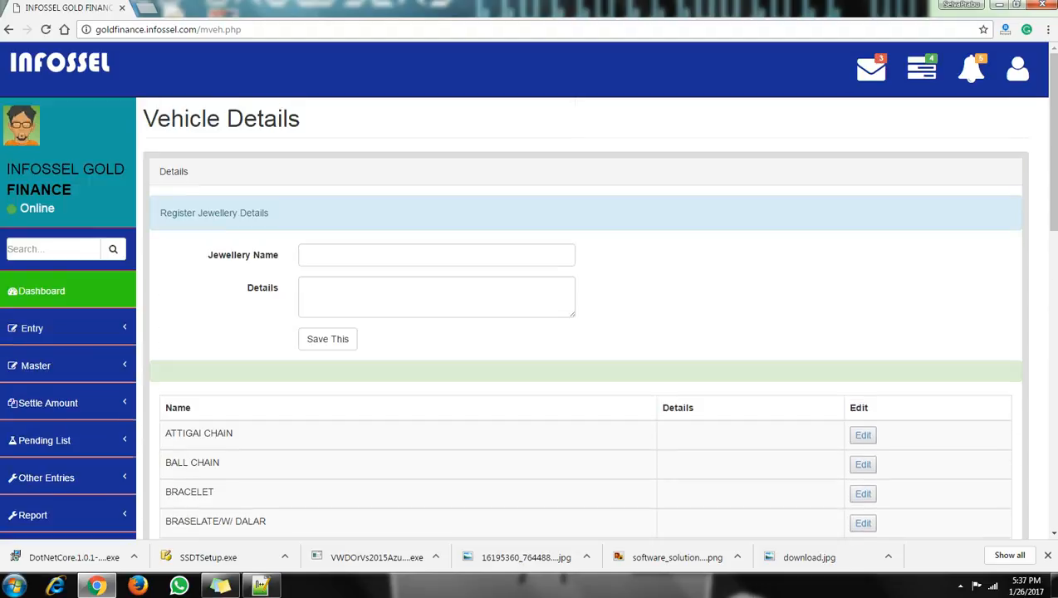
click(436, 255)
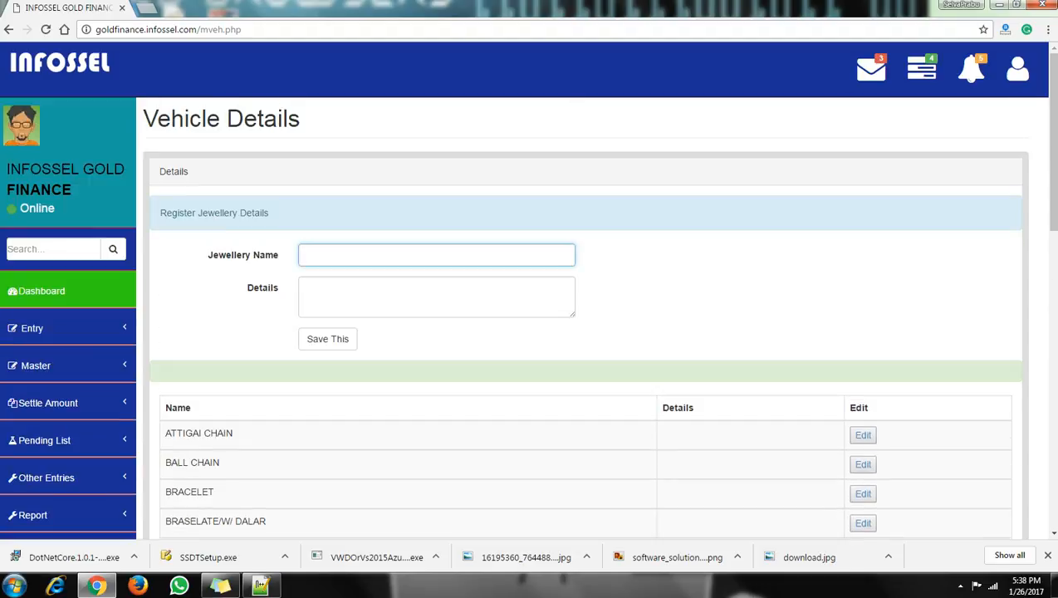
click(36, 365)
scroll(68, 415, down, 3)
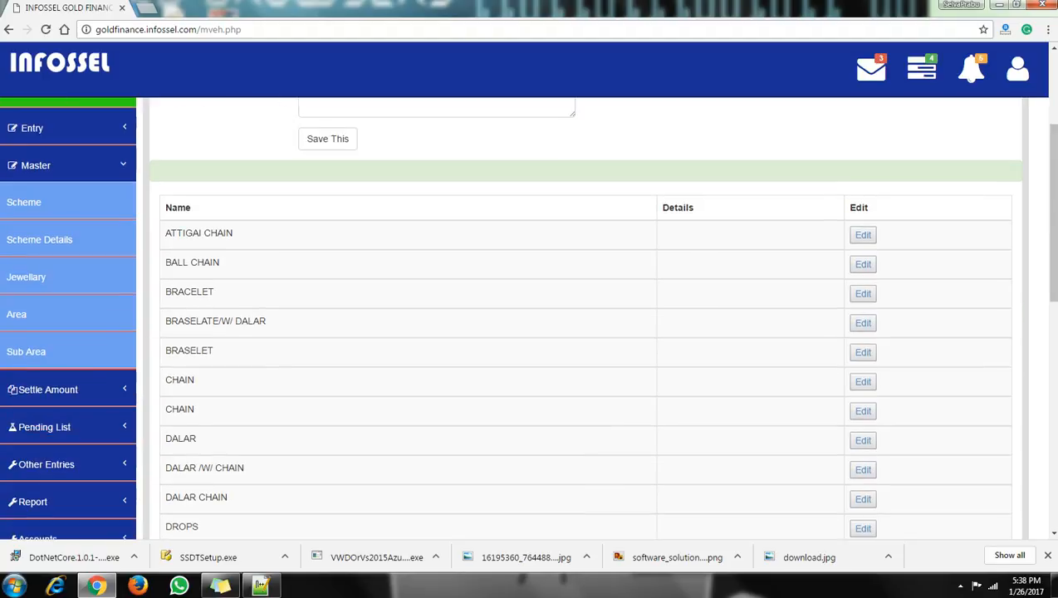
click(17, 314)
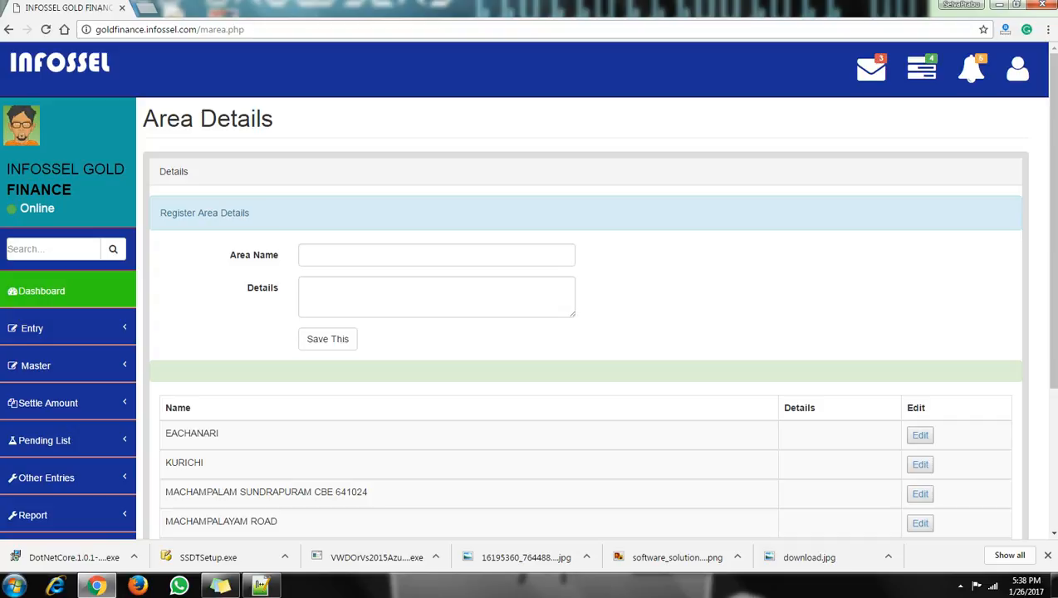
Close the Windows colour-scheme prompt and go to the New Registration Finance page via Entry > HP Ledger.
scroll(582, 333, down, 1)
scroll(581, 332, down, 1)
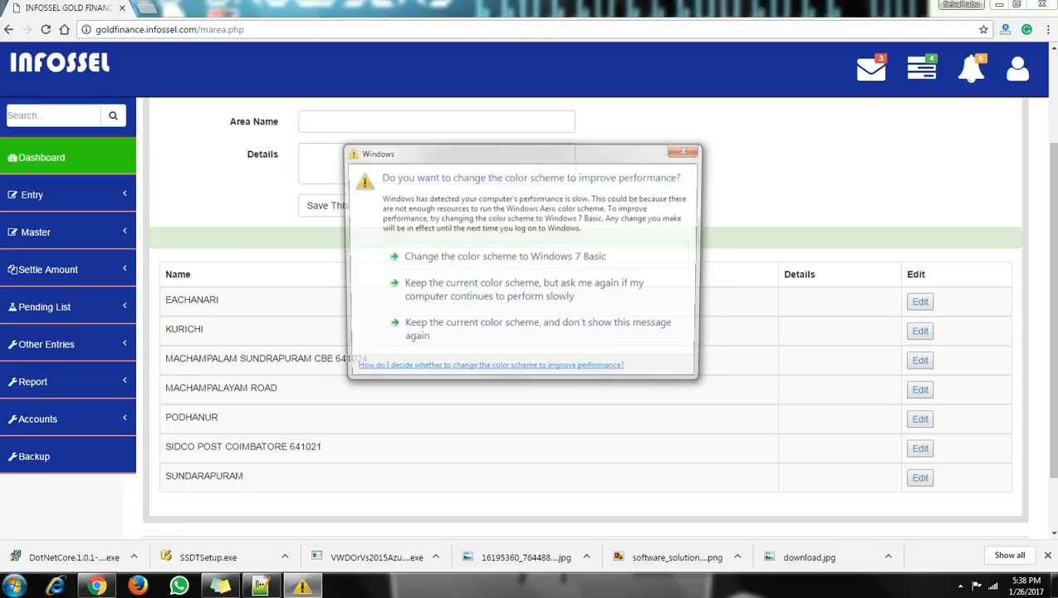
click(688, 148)
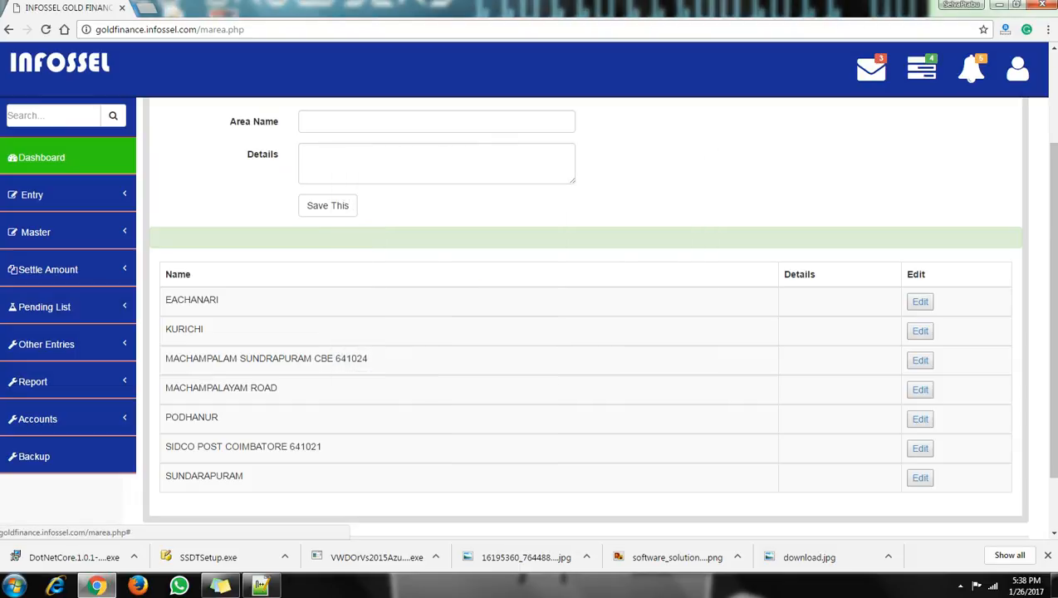
click(50, 194)
click(29, 231)
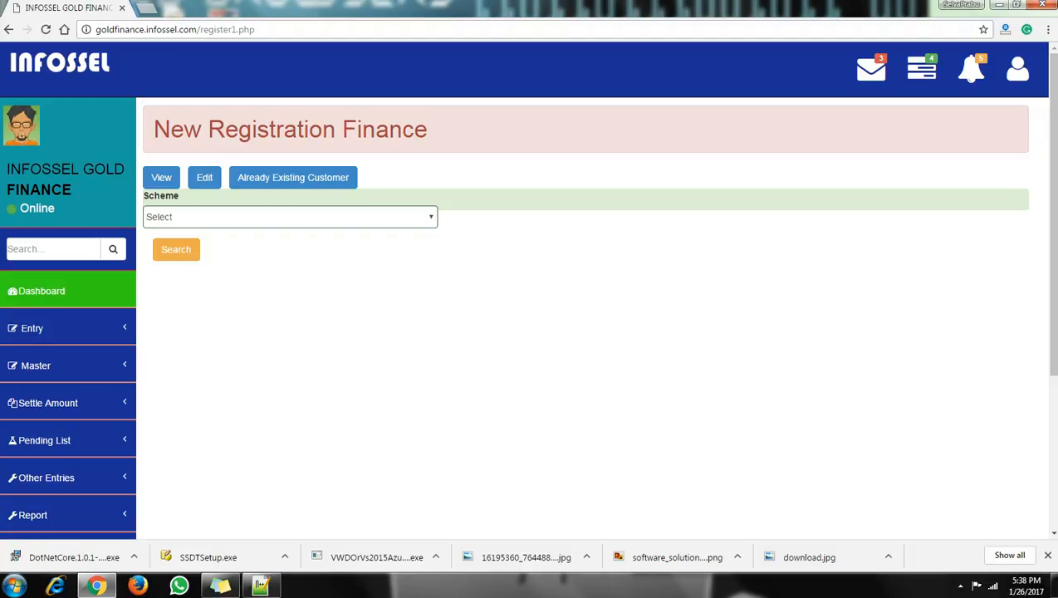
Select scheme J L 5 and search to load the registration form.
click(289, 217)
key(Down)
key(Down)
key(Down)
key(Down)
key(Down)
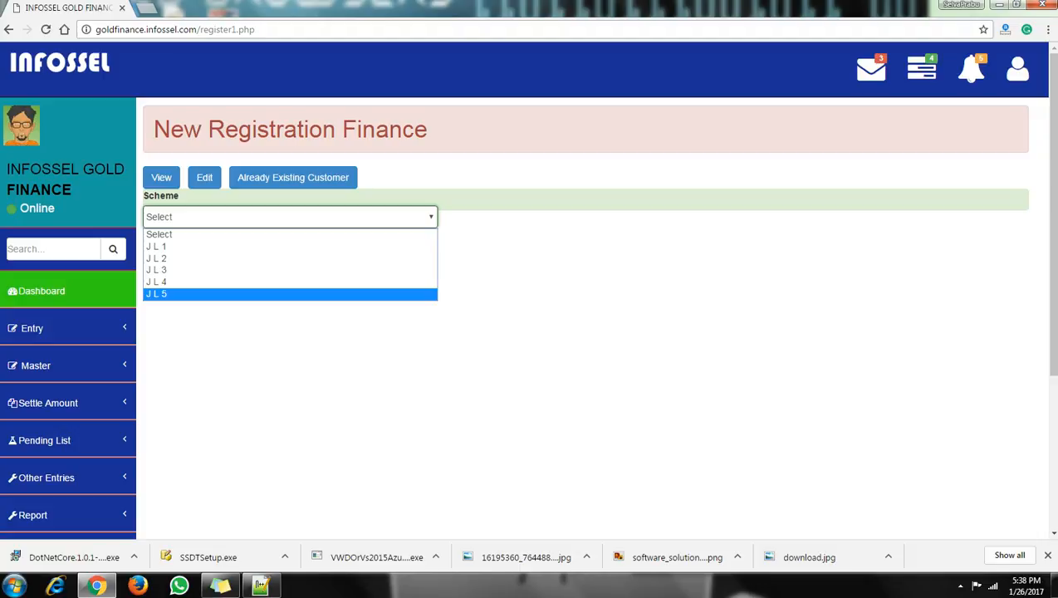
key(Return)
click(176, 249)
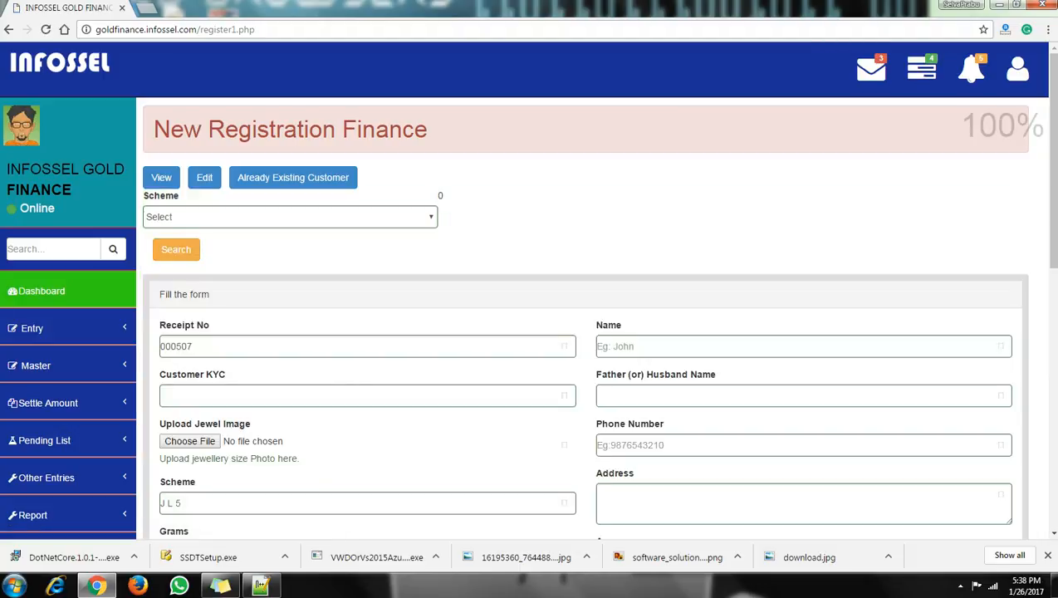
scroll(581, 332, down, 1)
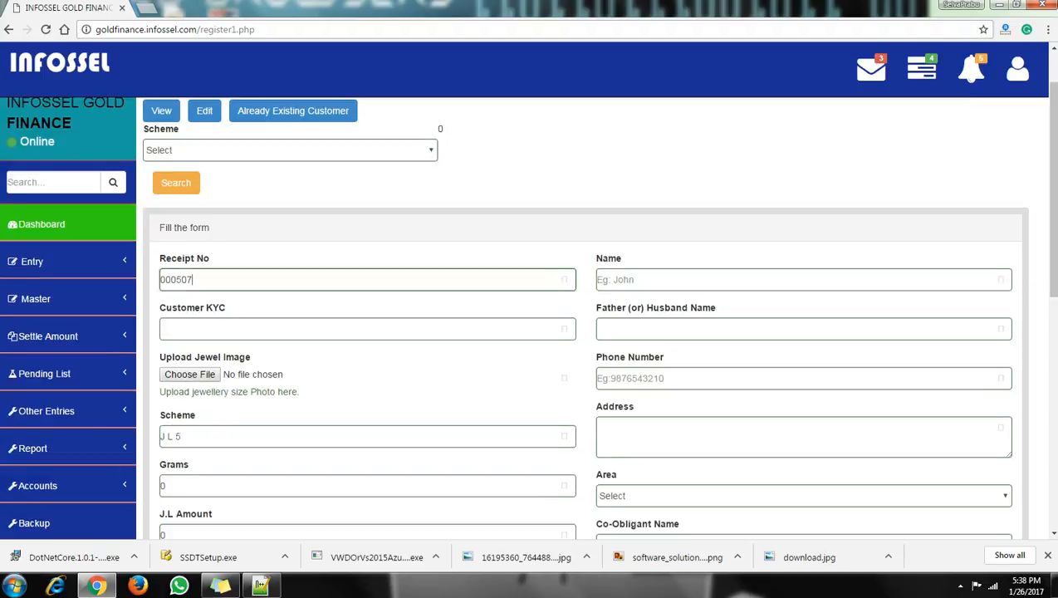
scroll(581, 332, down, 2)
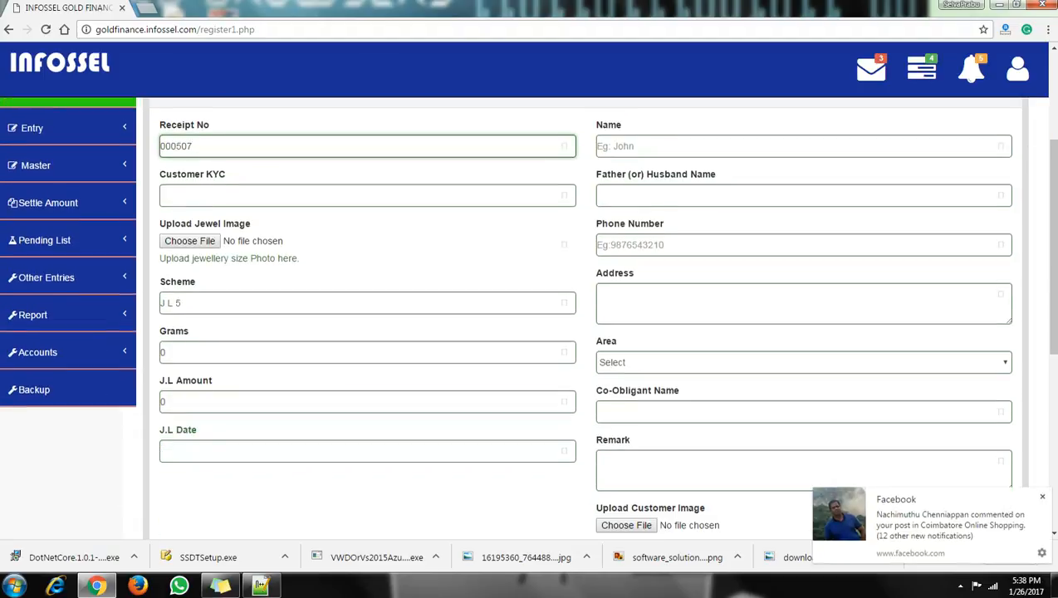
Enter the customer's KYC reference and attach Chrysanthemum.jpg from Sample Pictures as the jewel image.
click(368, 196)
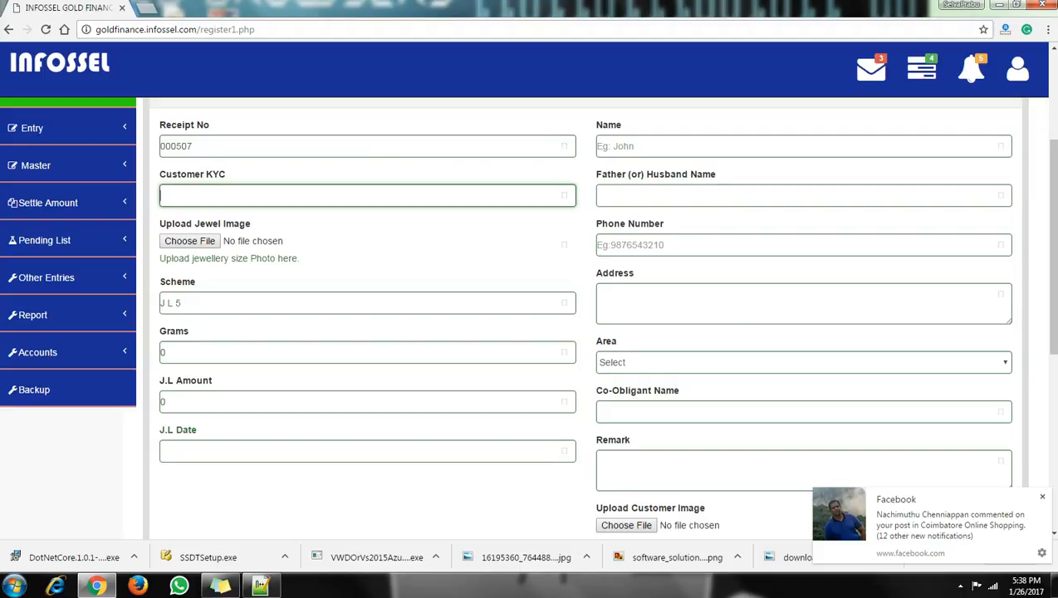
text(kyc001)
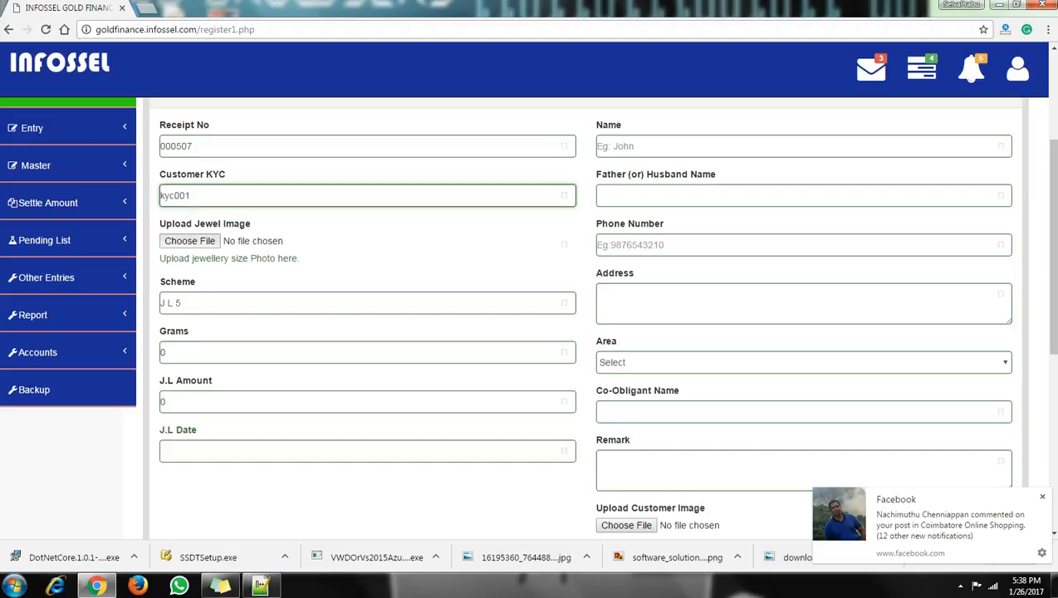
click(191, 241)
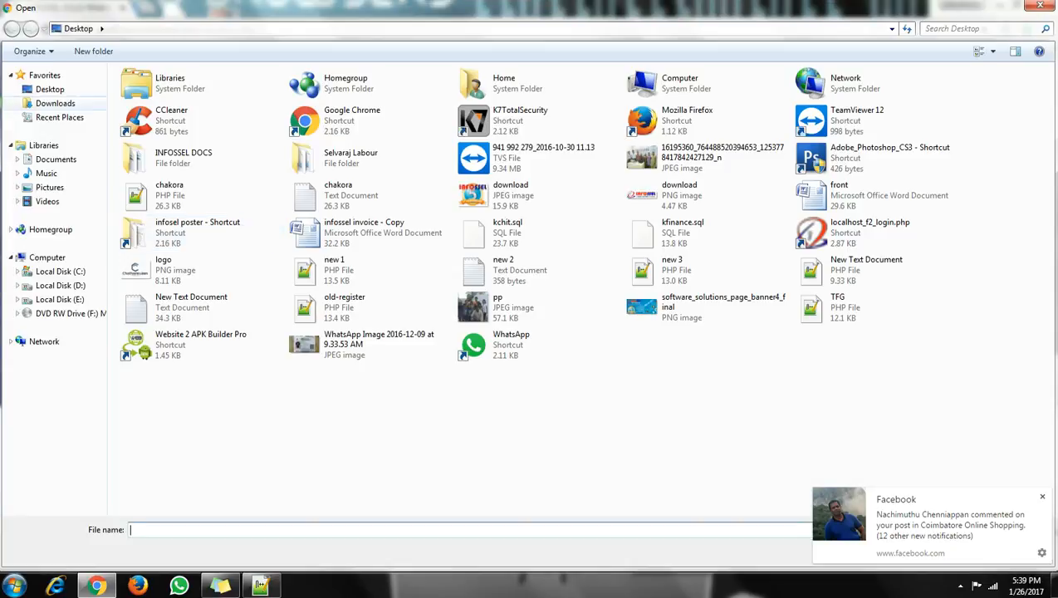
click(49, 187)
double_click(152, 141)
double_click(152, 143)
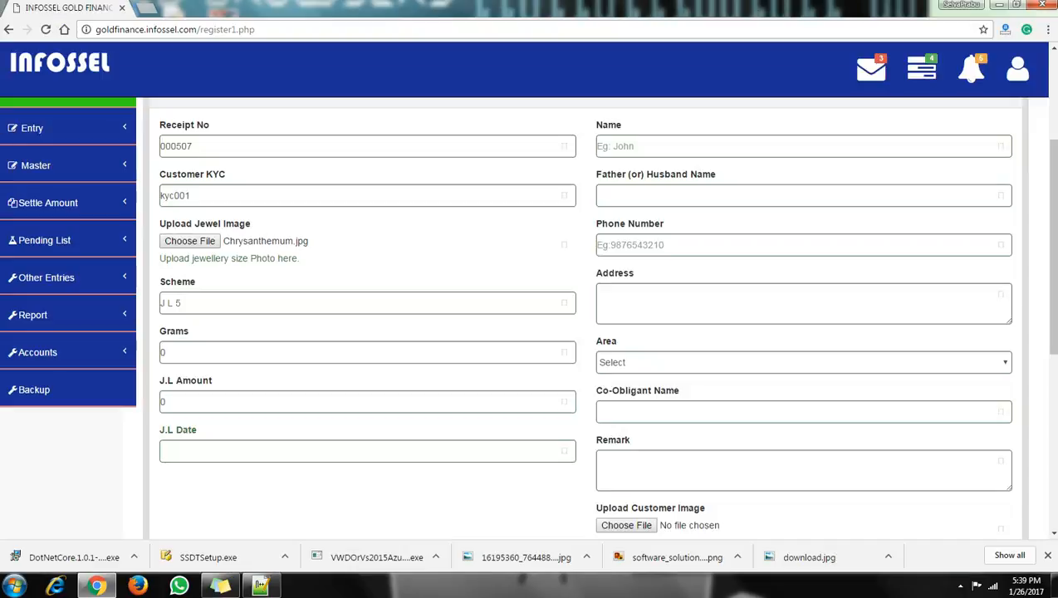
scroll(581, 316, down, 1)
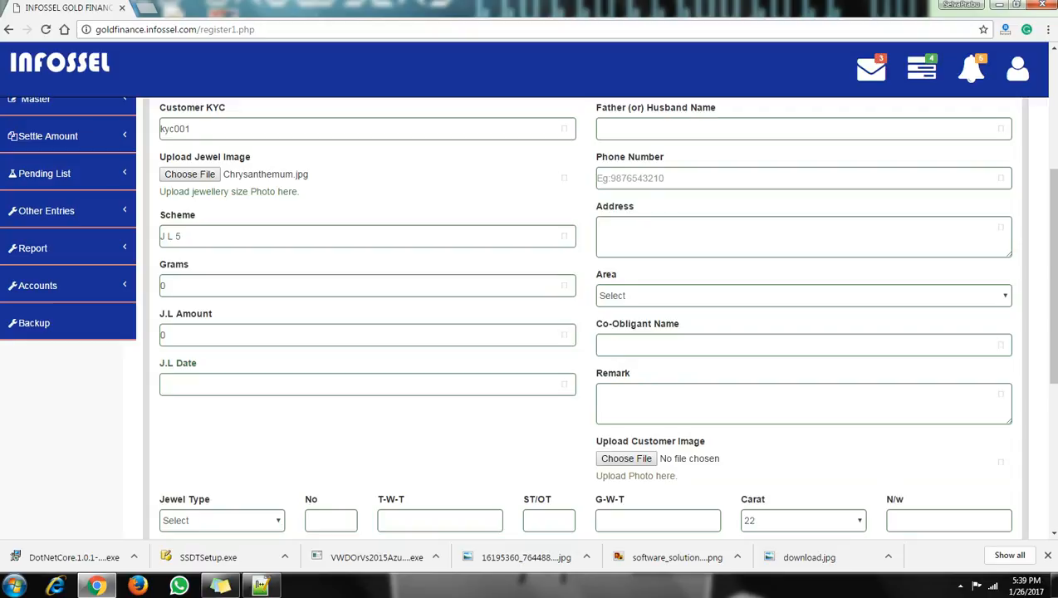
click(266, 236)
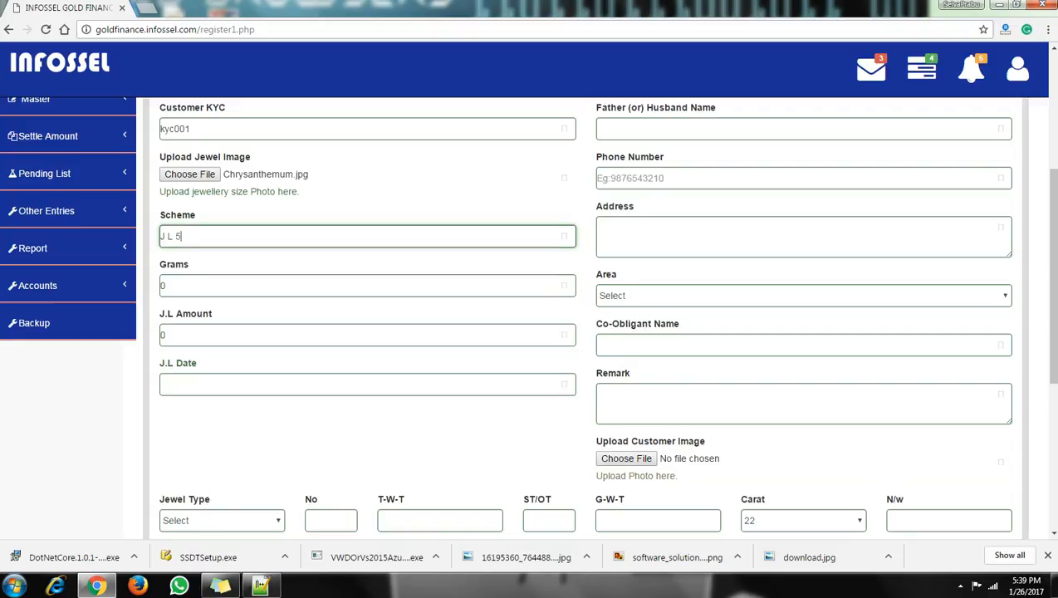
Fill in the customer's name, father's name, phone number and address.
scroll(582, 315, up, 1)
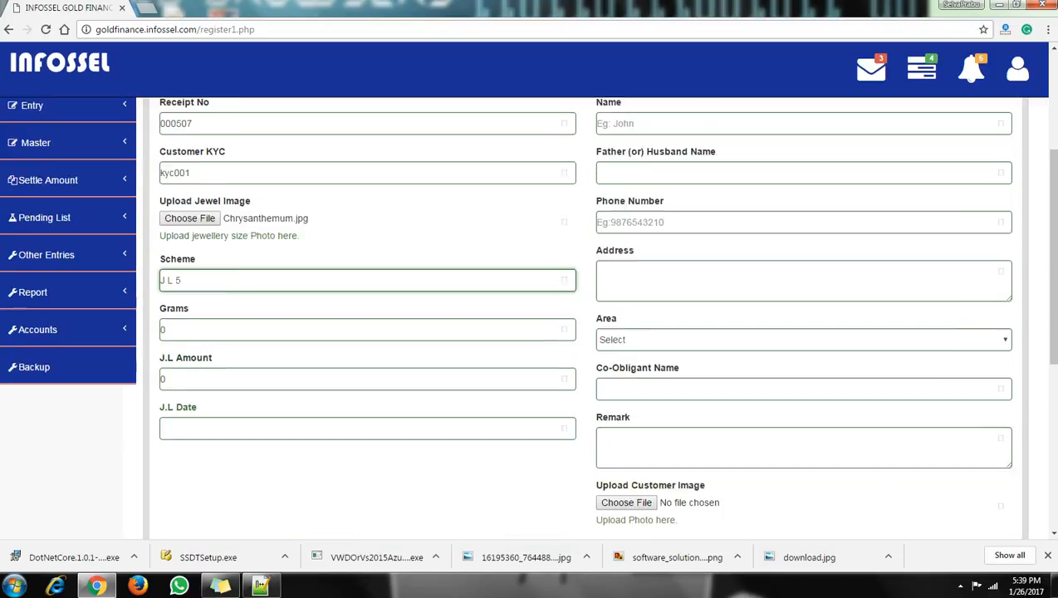
click(698, 146)
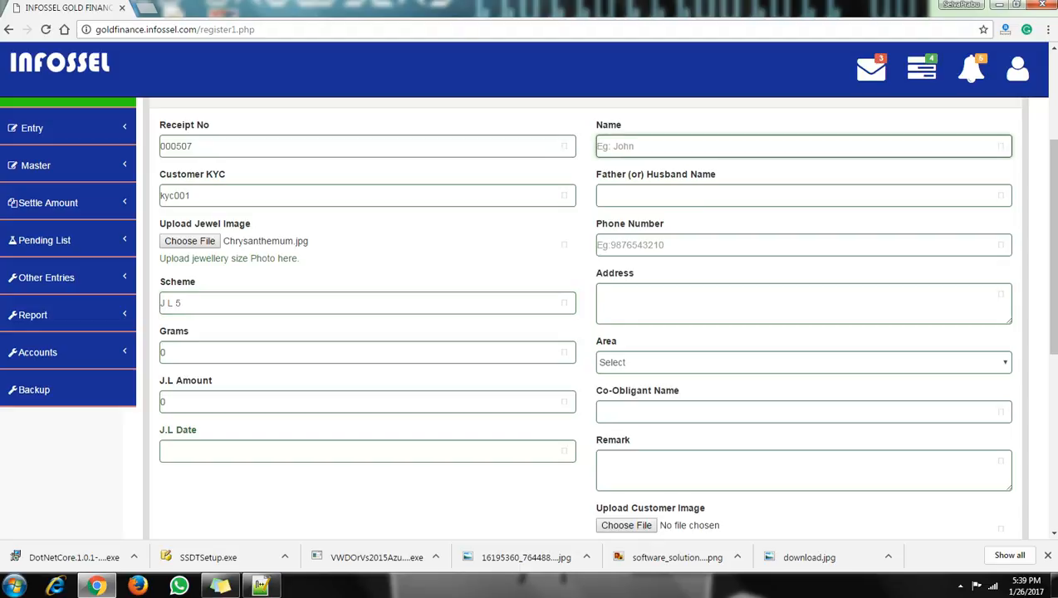
text(SELVAPRABU)
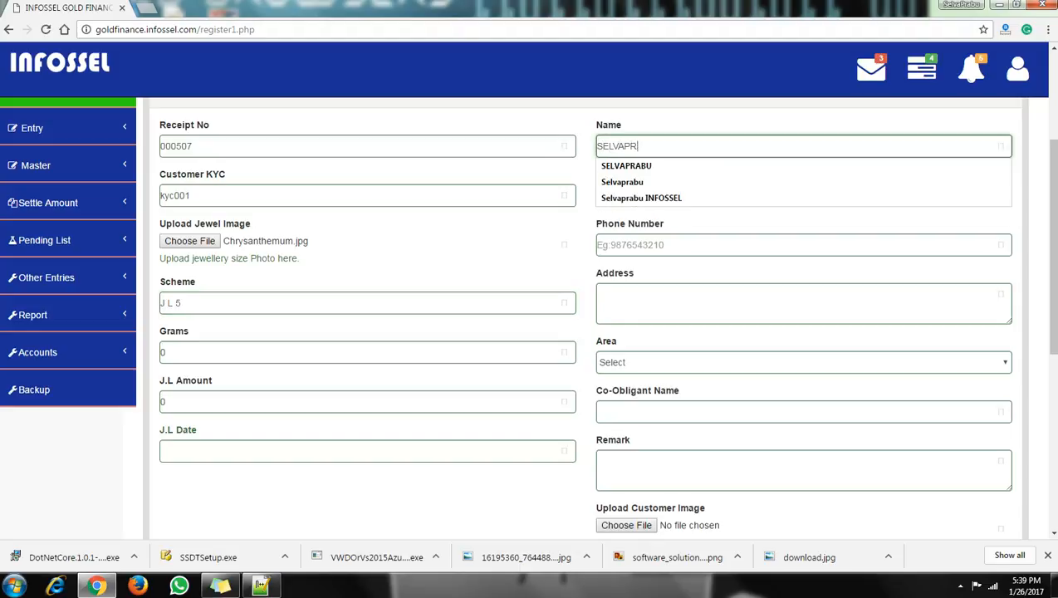
key(Tab)
text(SE)
key(Down)
key(Tab)
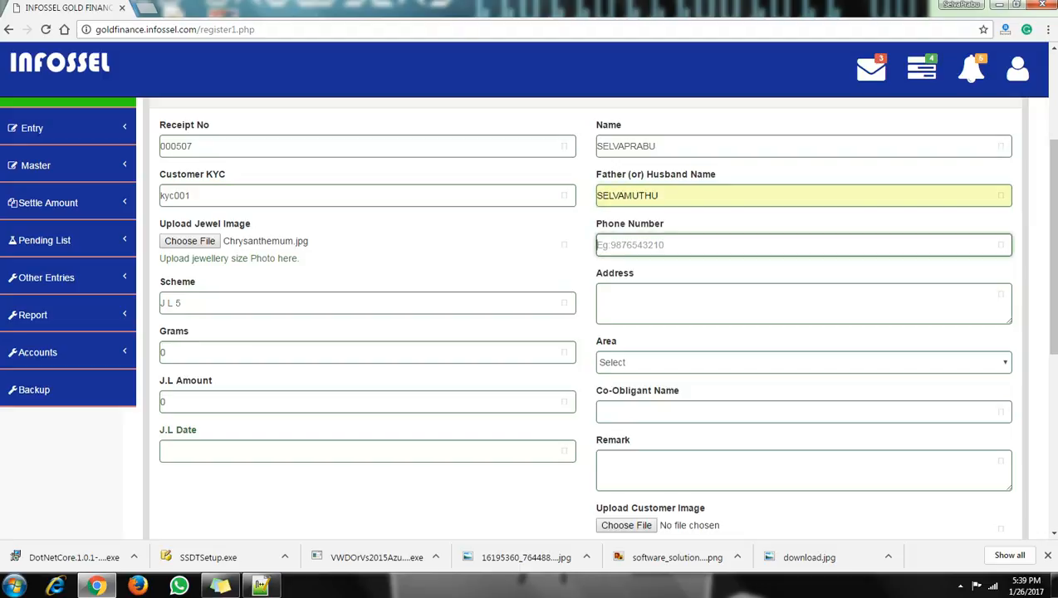
key(Tab)
text(COIMBATORE)
Set the area to SUNDARAPURAM and enter the co-obligant's name.
click(803, 362)
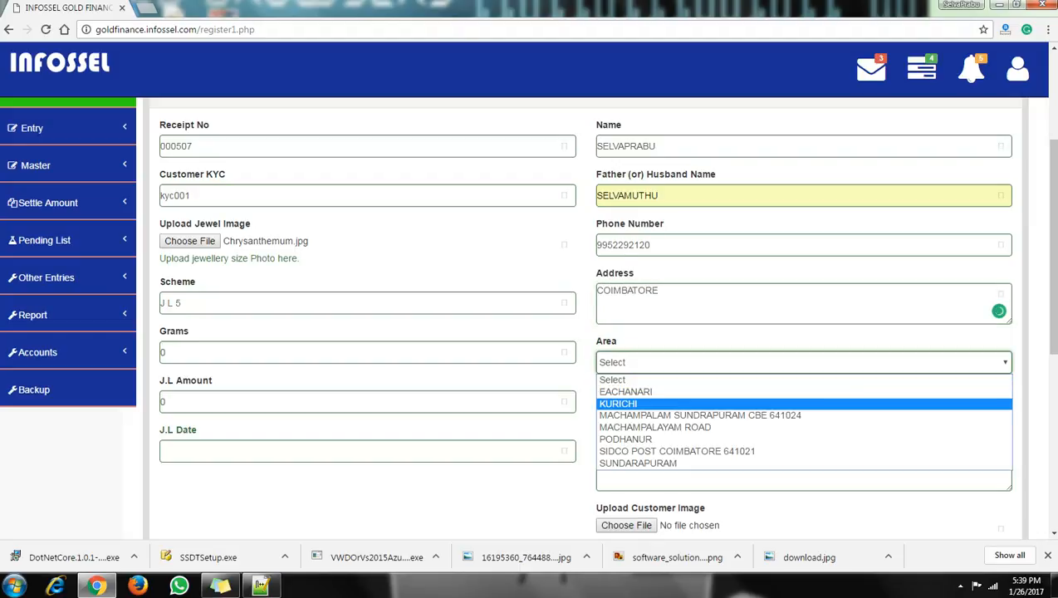
key(Down)
key(Down)
key(Down)
key(Down)
key(Down)
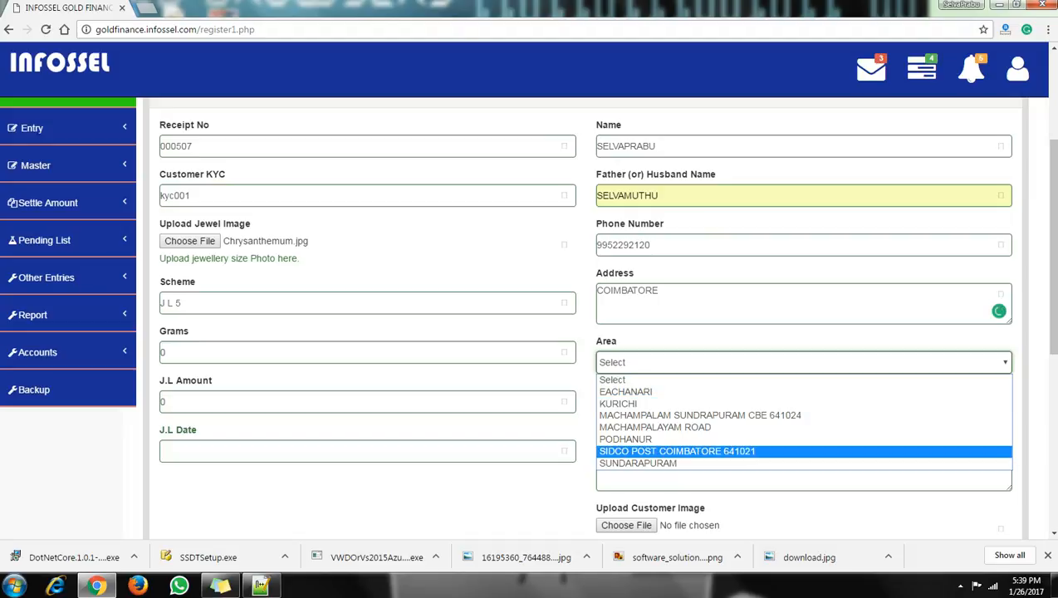
key(Return)
key(Tab)
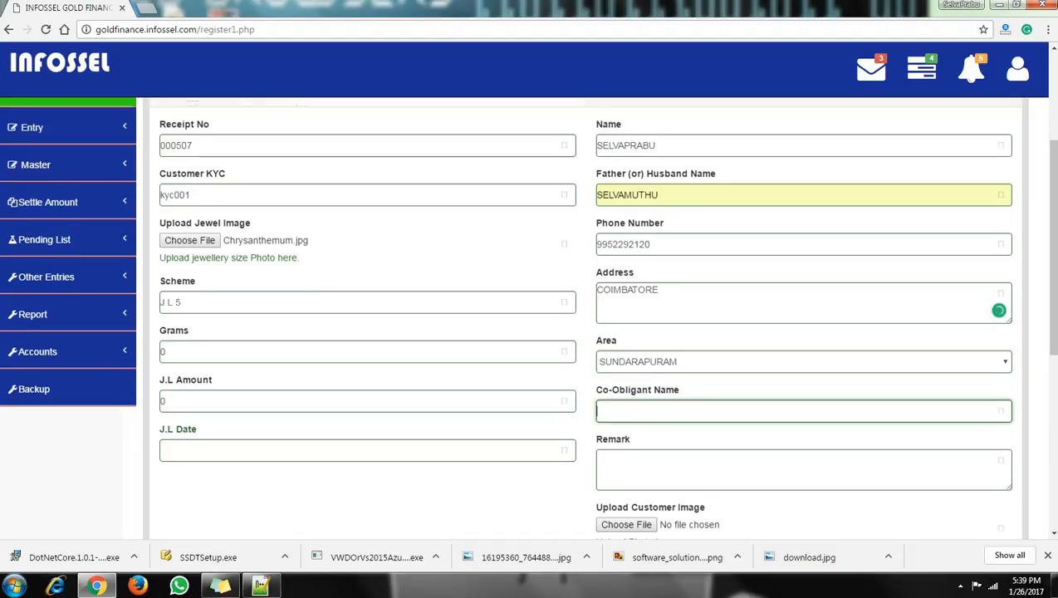
scroll(582, 332, down, 2)
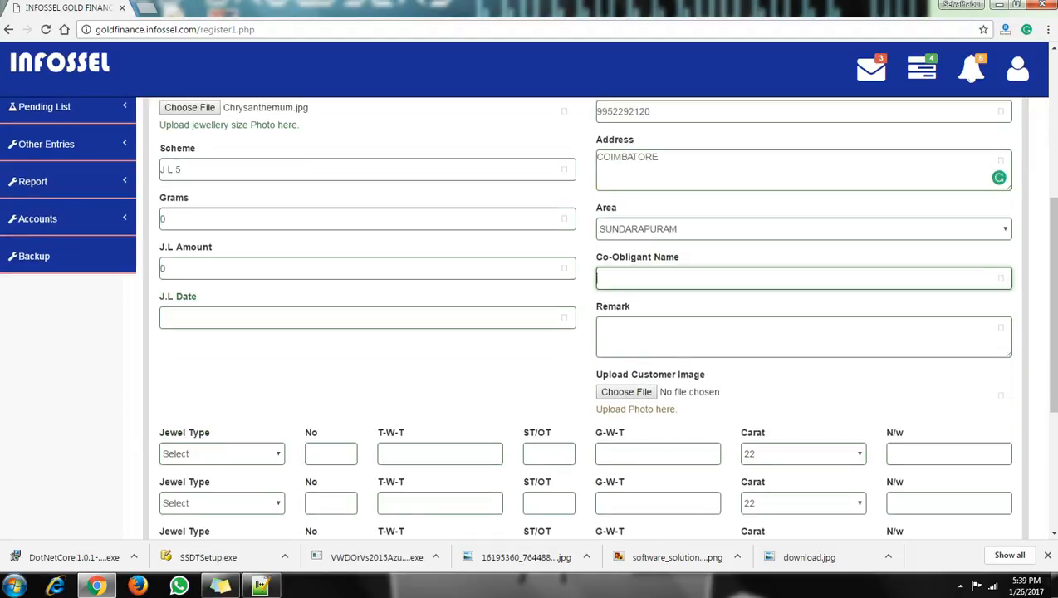
text(SELVAM)
key(Tab)
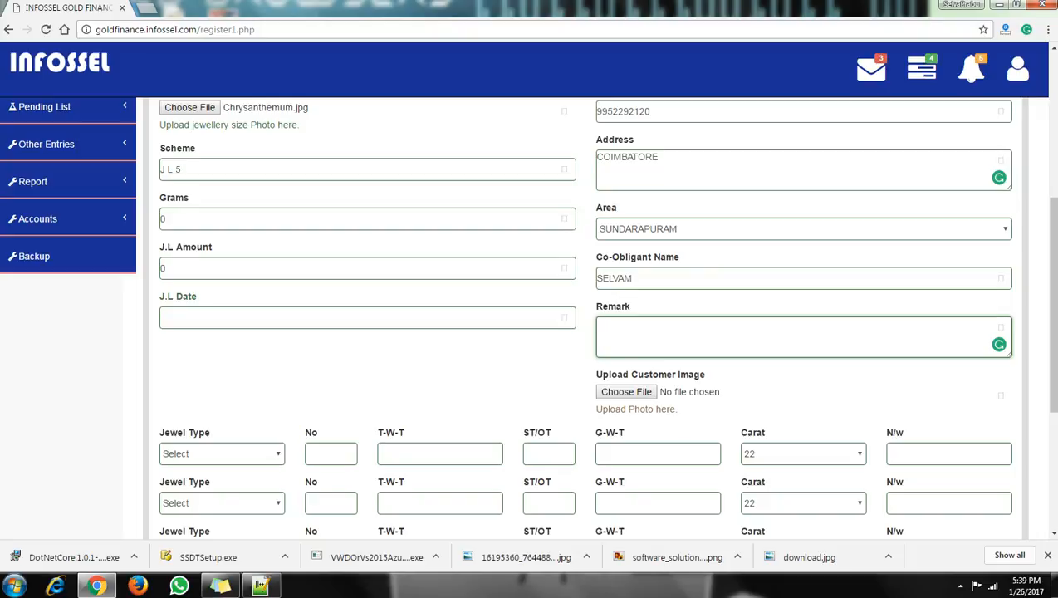
scroll(582, 316, down, 1)
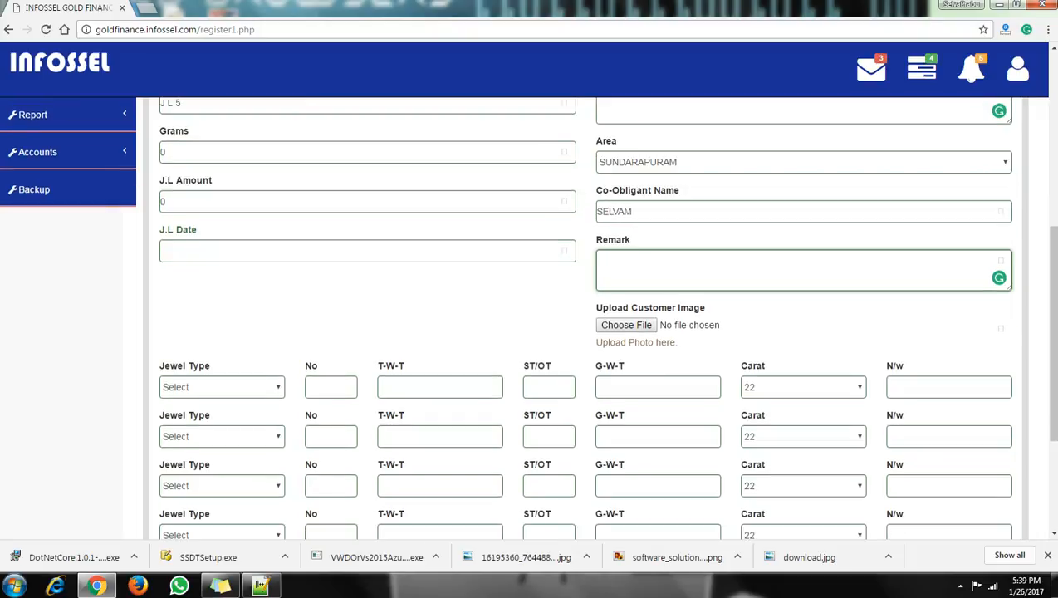
Start the first jewel row as CHAIN, 5 pieces, total 15, stone 3, gross 12.
scroll(581, 316, down, 1)
click(221, 321)
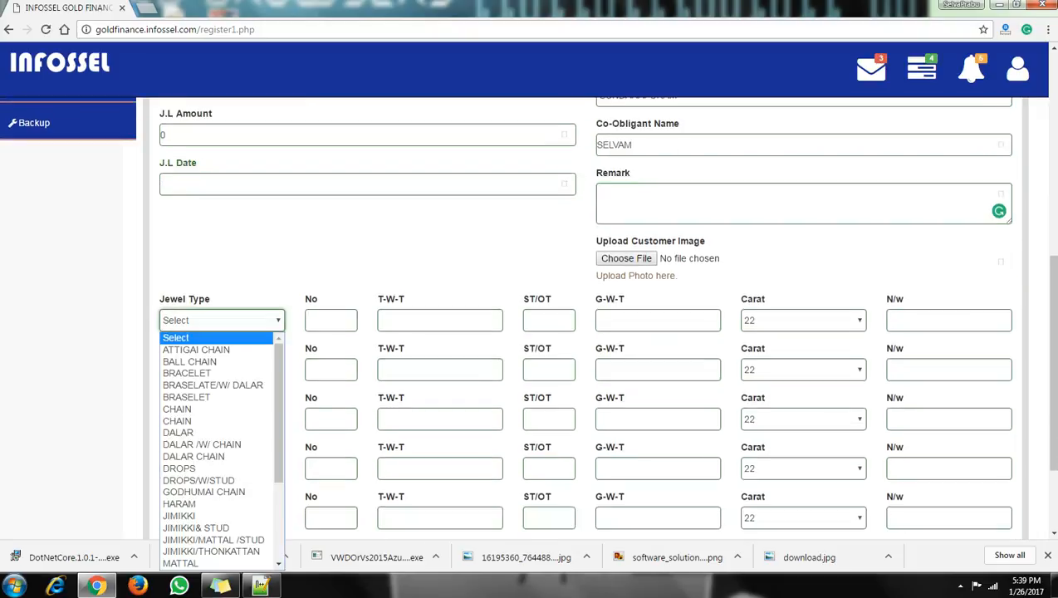
click(216, 421)
click(331, 320)
text(5)
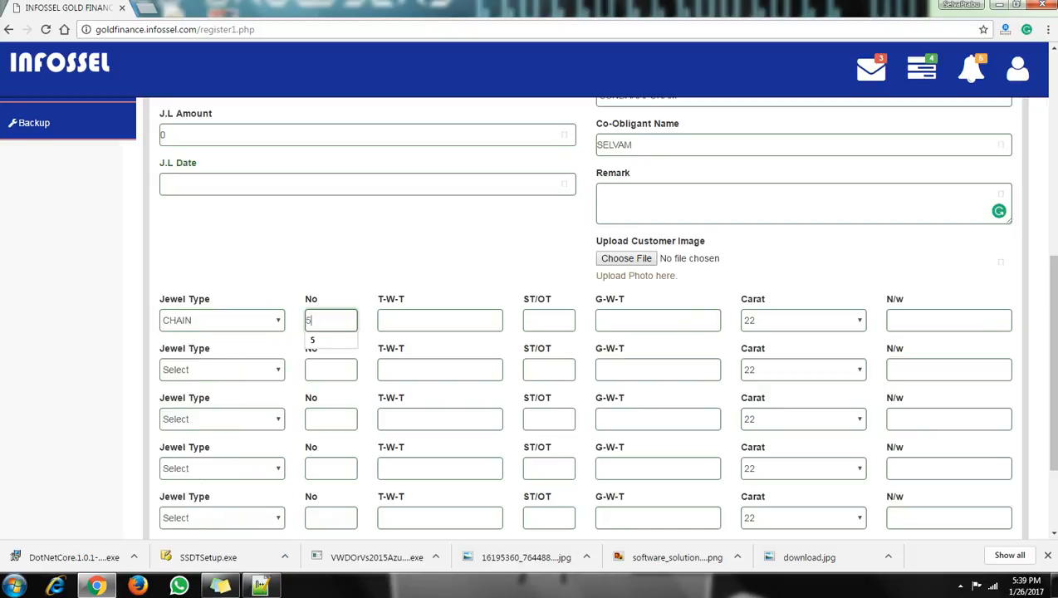
key(Tab)
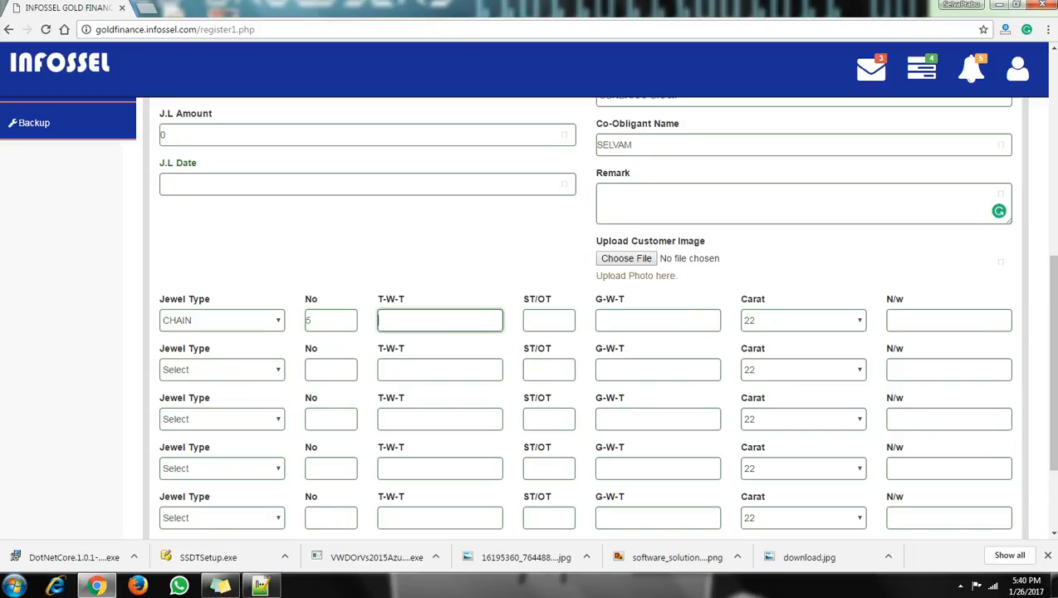
text(15)
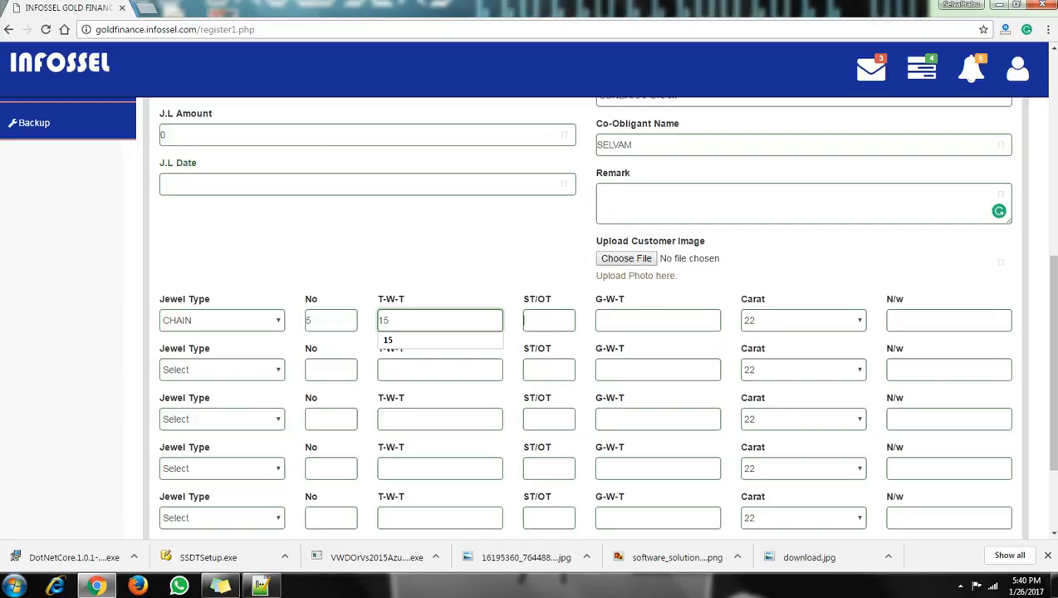
key(Tab)
text(3)
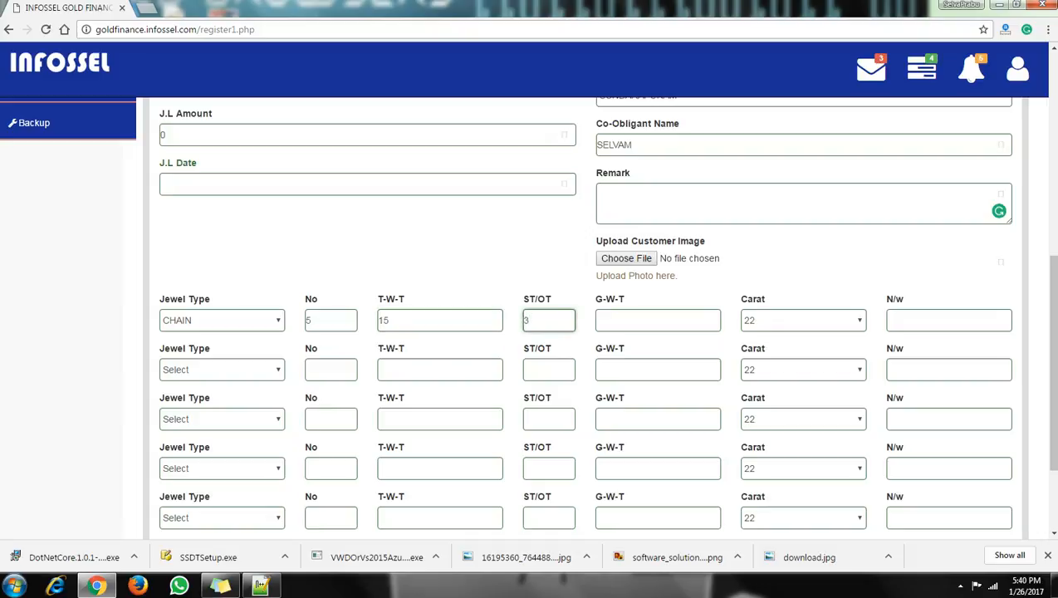
key(Tab)
text(12)
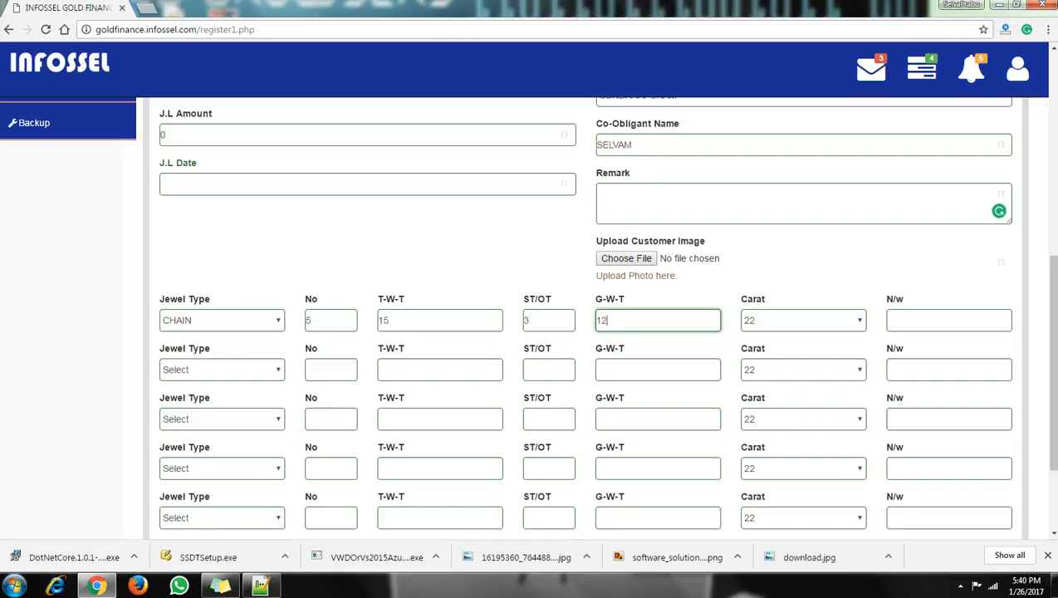
Set the first row's carat to 18 and net weight to 9.
click(544, 321)
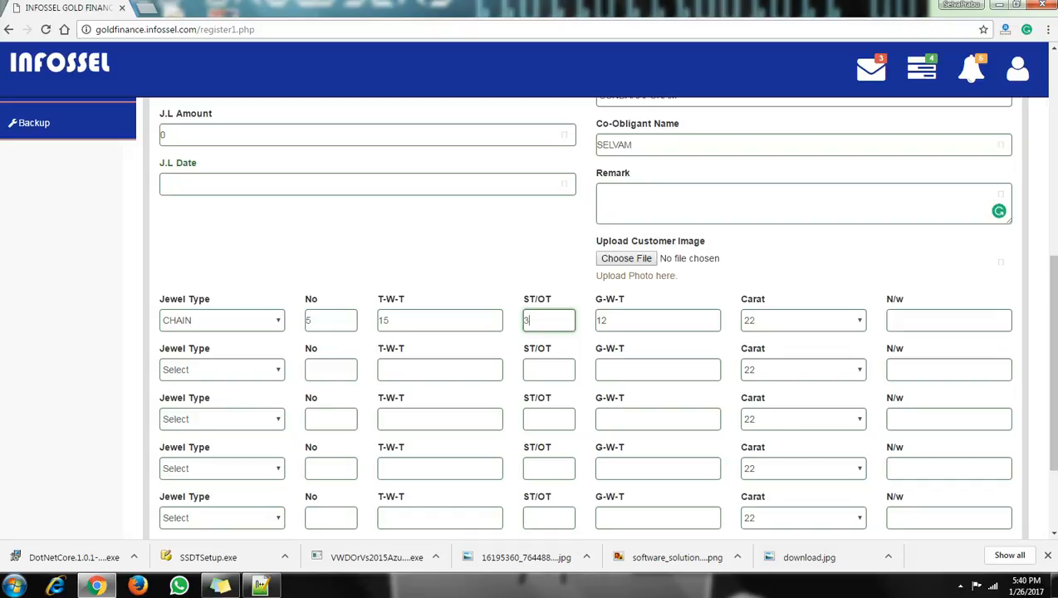
click(635, 321)
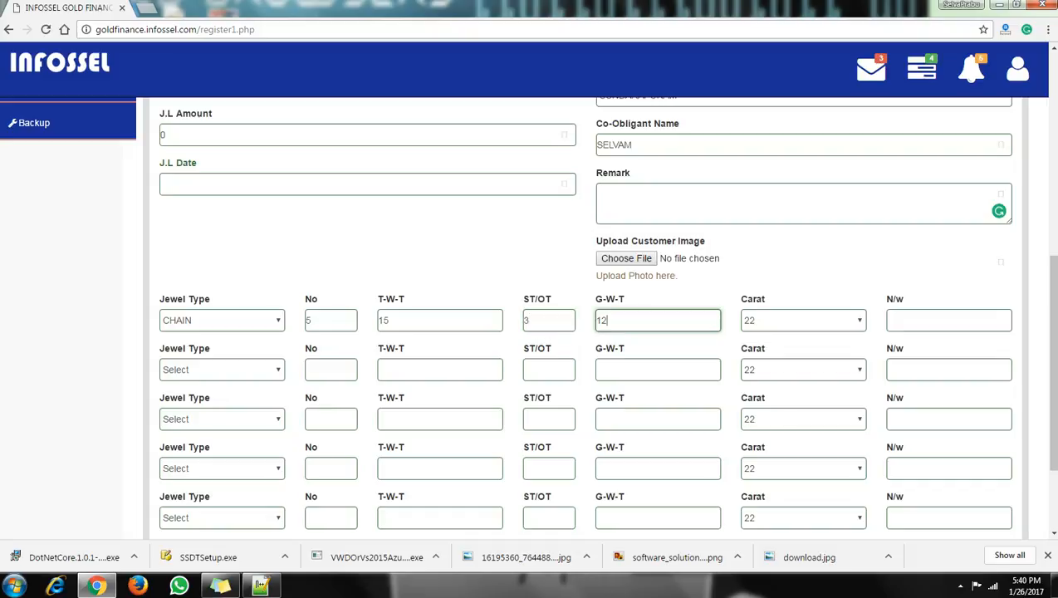
click(803, 320)
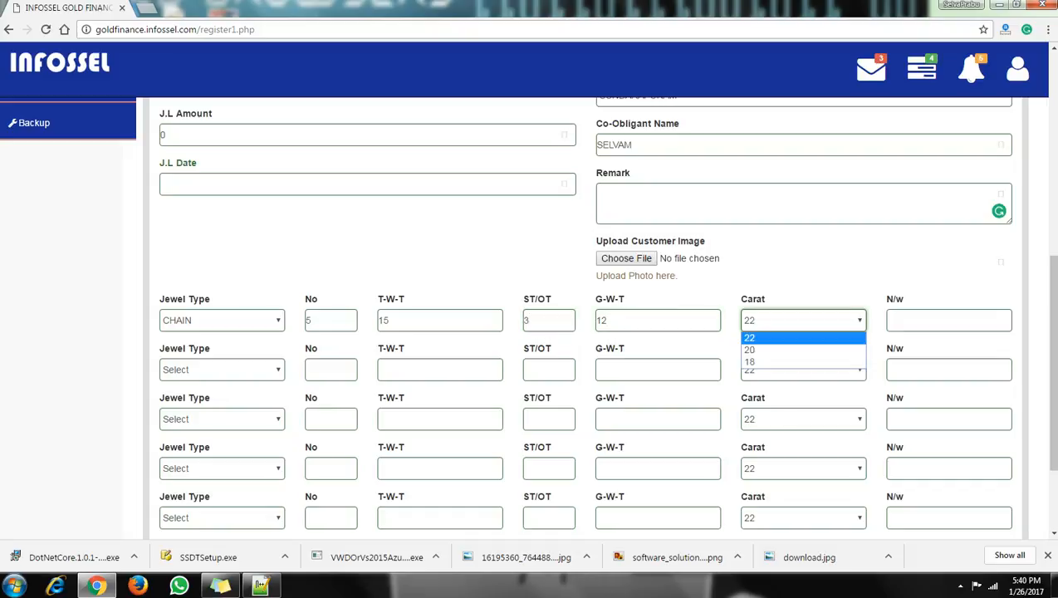
key(Down)
key(Down)
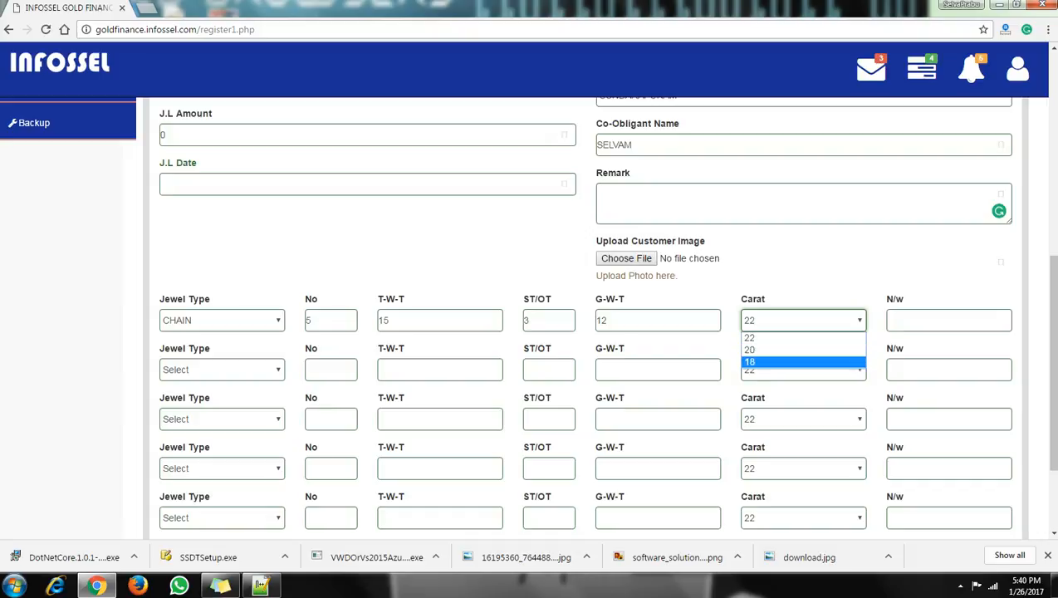
key(Up)
key(Up)
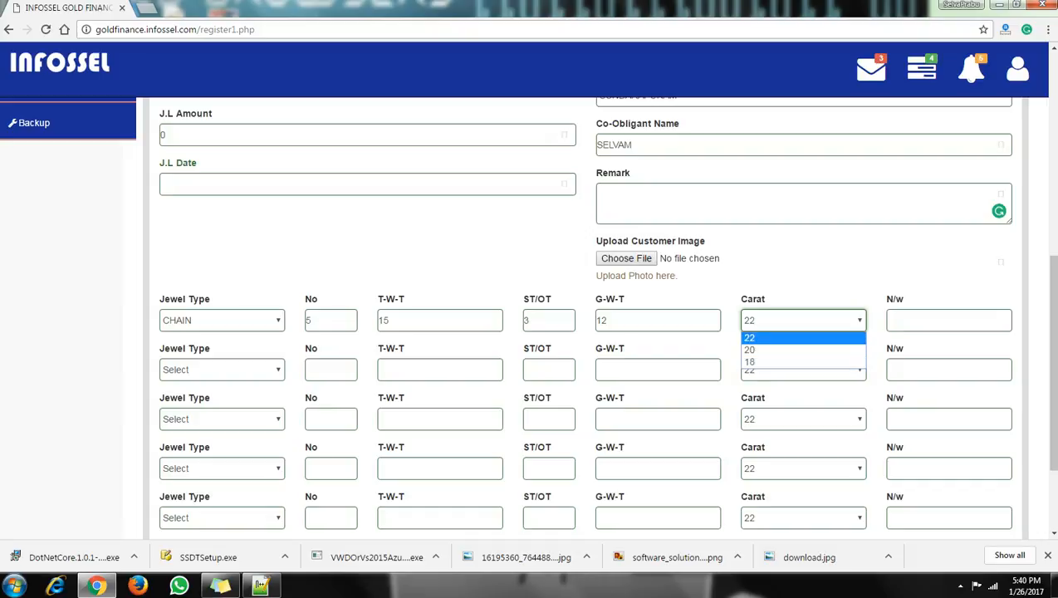
key(Return)
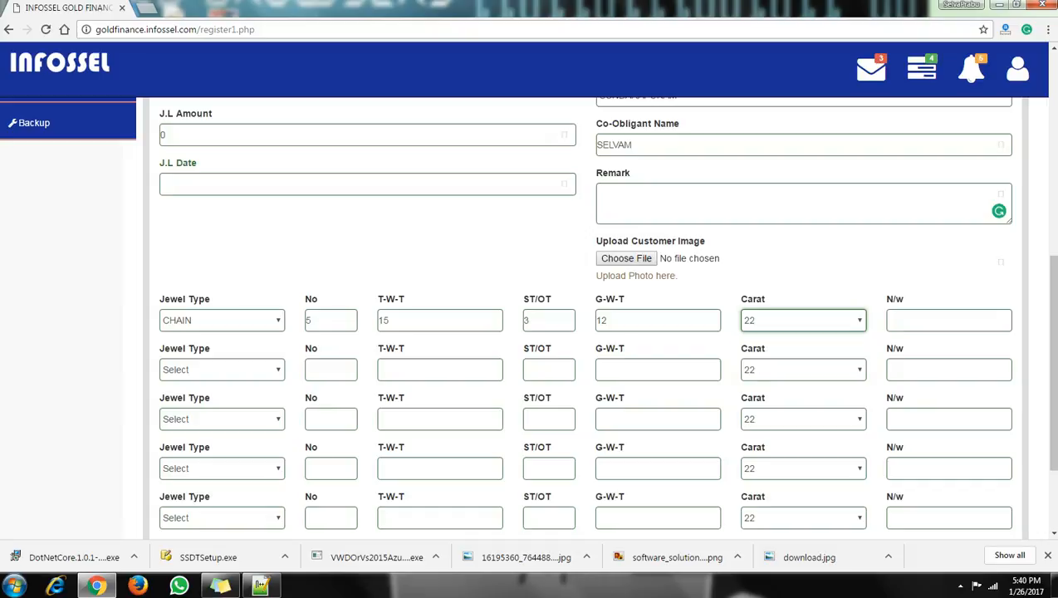
key(Tab)
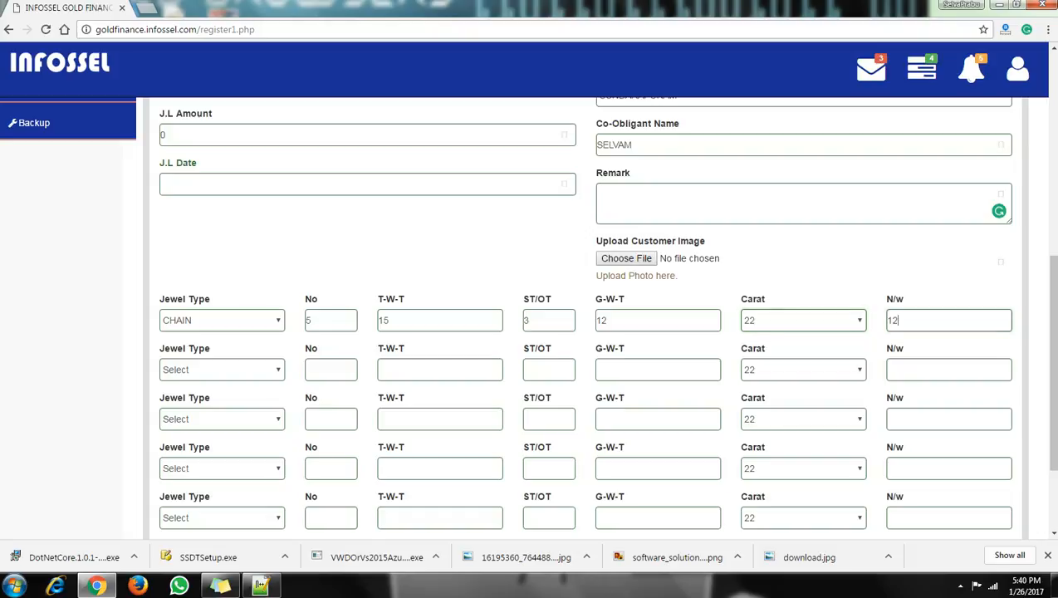
key(shift+Tab)
key(alt+Down)
key(Down)
key(Return)
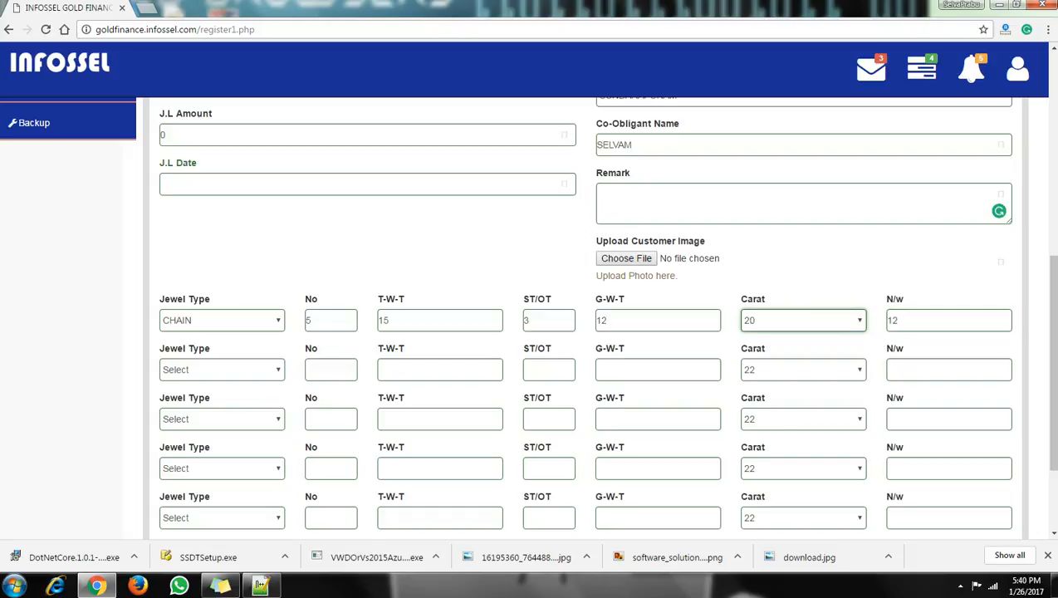
key(Tab)
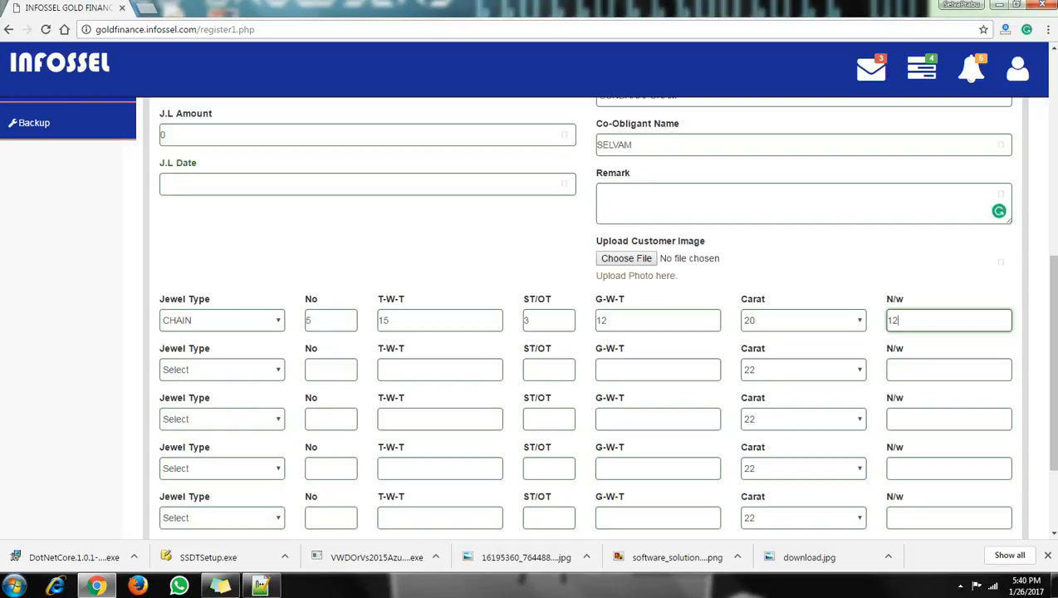
key(shift+Tab)
key(alt+Down)
key(Down)
key(Return)
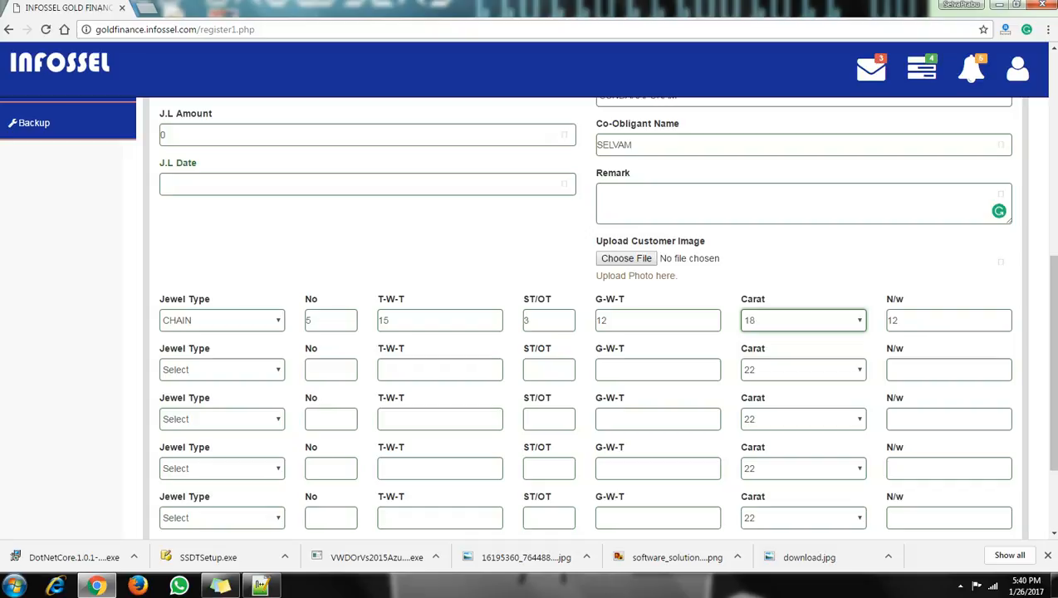
key(Tab)
text(9)
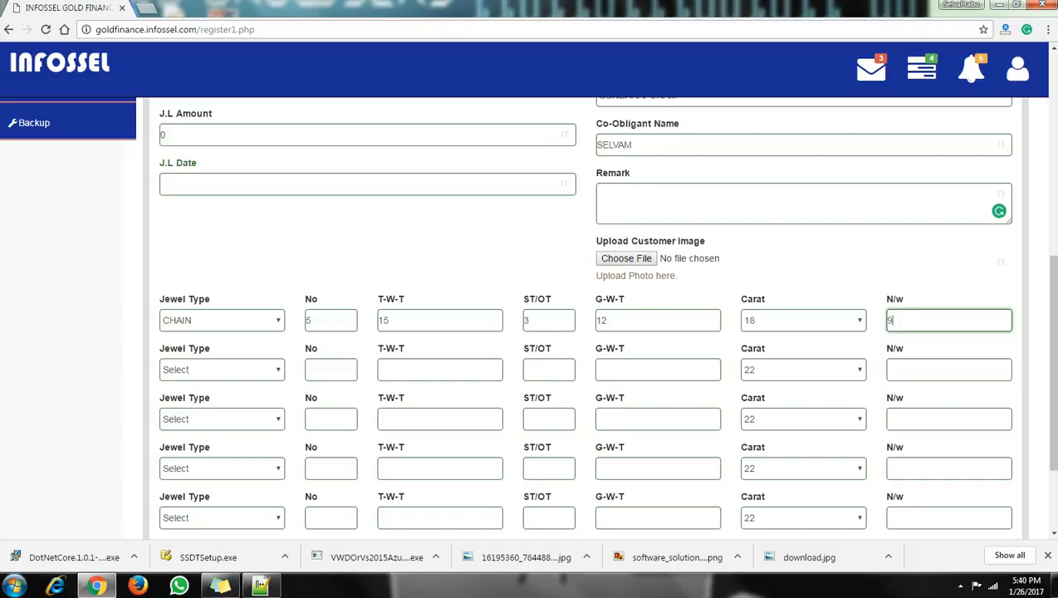
key(Tab)
key(alt+Down)
Add a HARAM jewel row: 2 pieces, weights 30/8/22, 22 carat.
key(m)
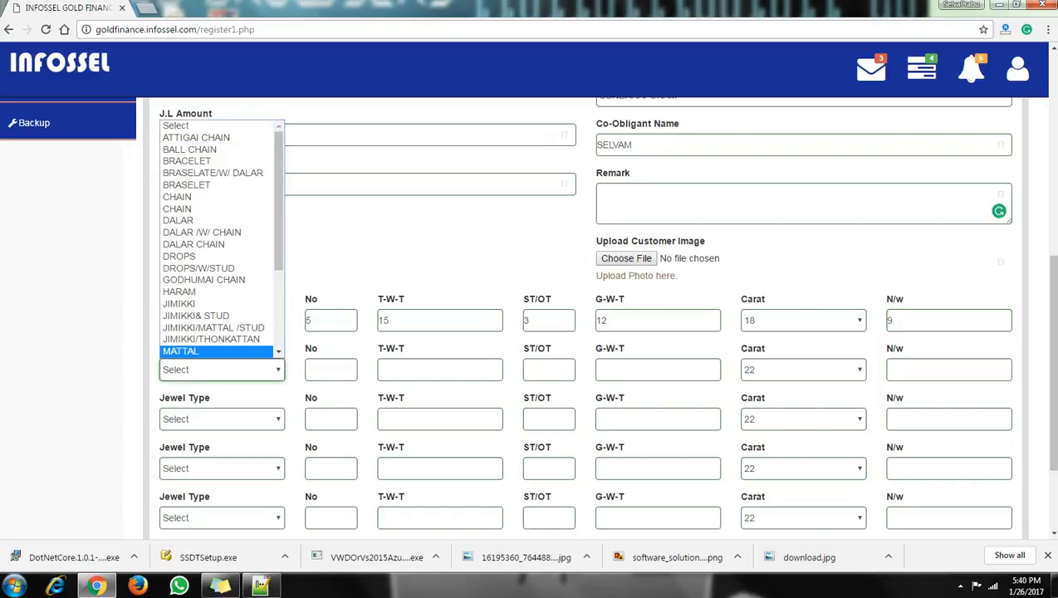
key(Up)
key(Up)
key(Up)
key(Up)
key(Up)
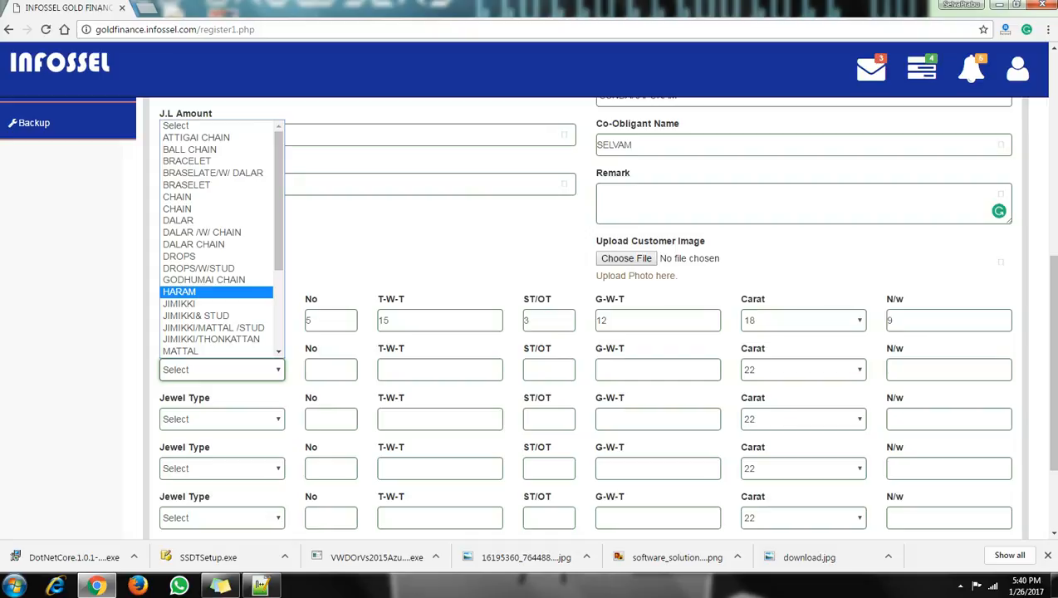
key(Return)
key(Tab)
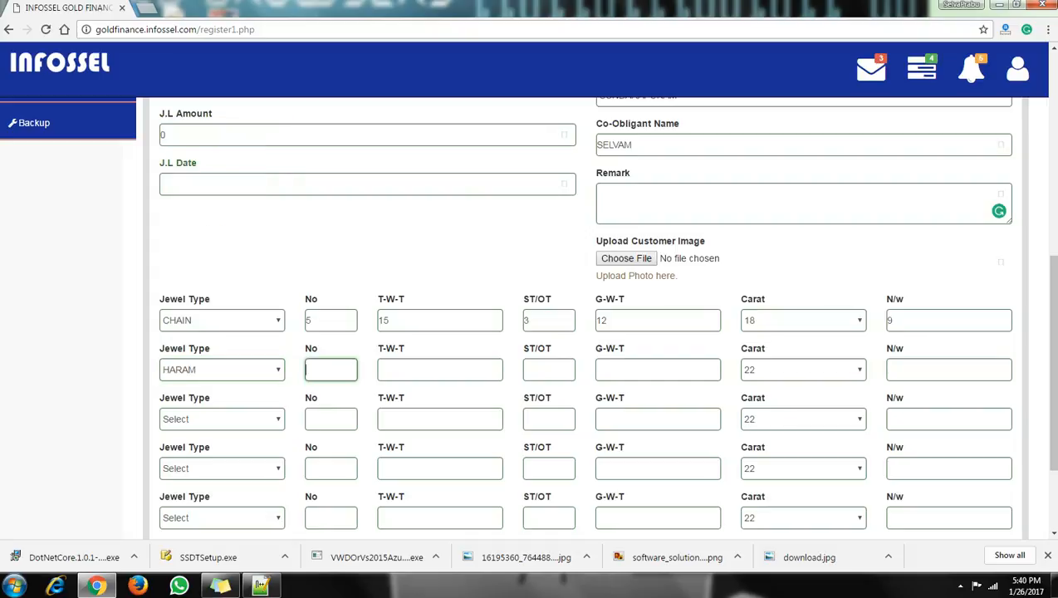
text(2)
key(Tab)
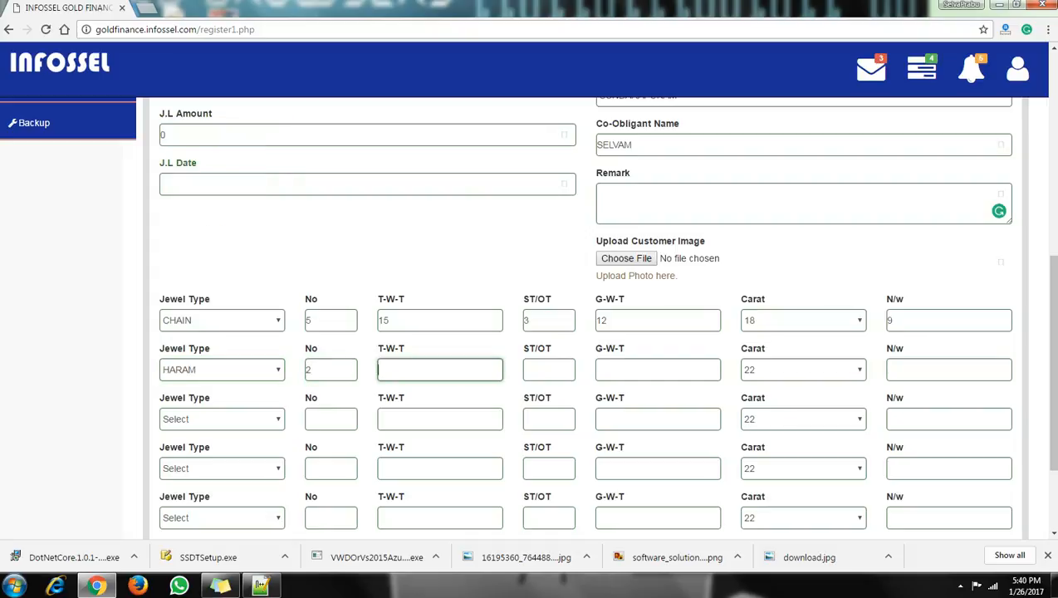
text(30)
key(Tab)
text(8)
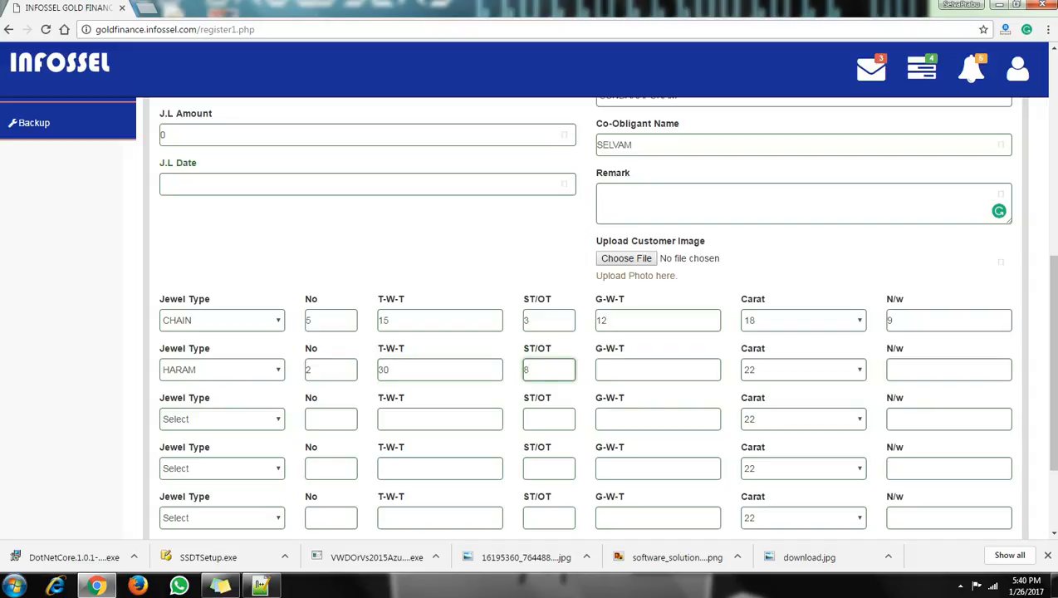
key(Tab)
text(22)
key(Tab)
key(Tab)
text(22)
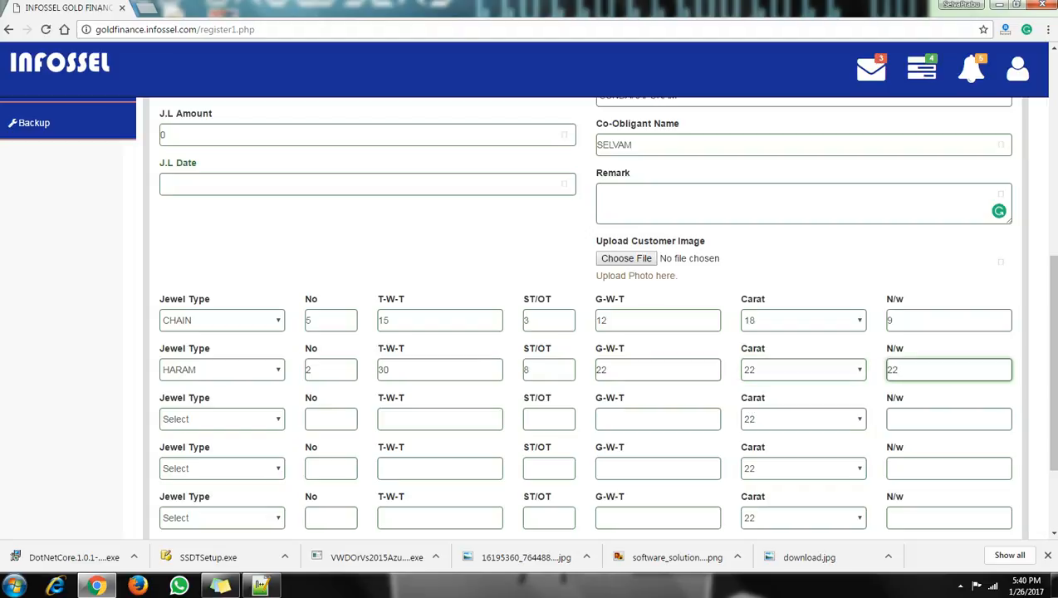
key(Tab)
Add a JIMIKKI row: 1 piece, weights 45/15, 18 carat, net weight 22.5.
key(alt+Down)
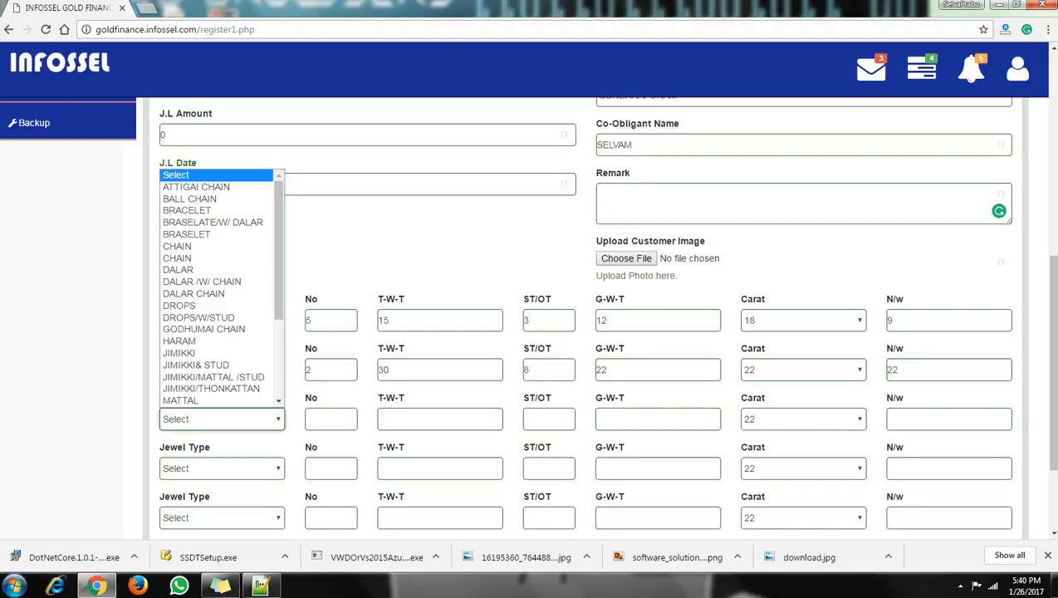
key(j)
key(Return)
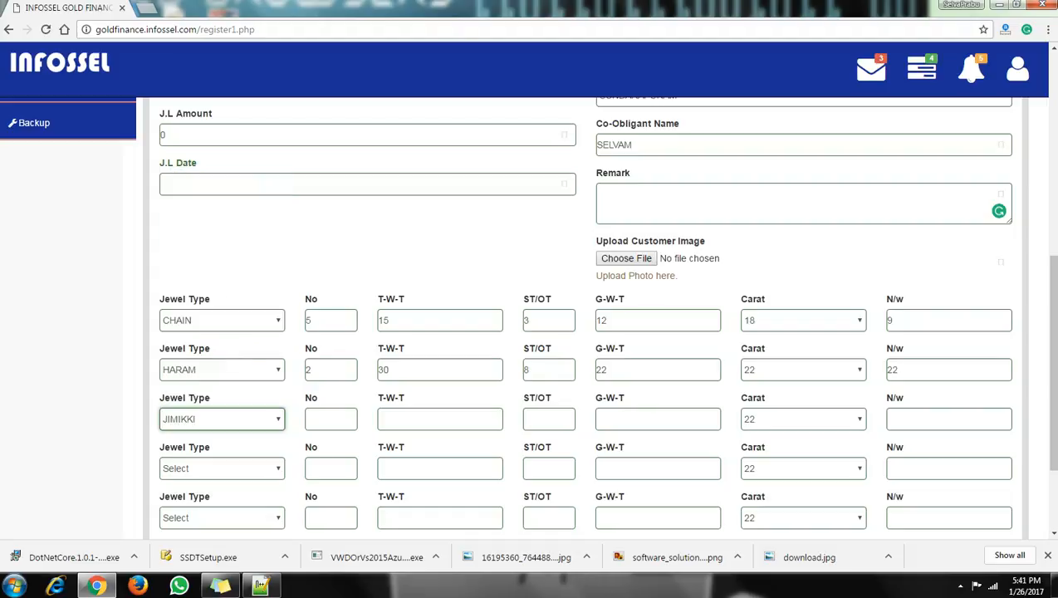
key(Tab)
text(1)
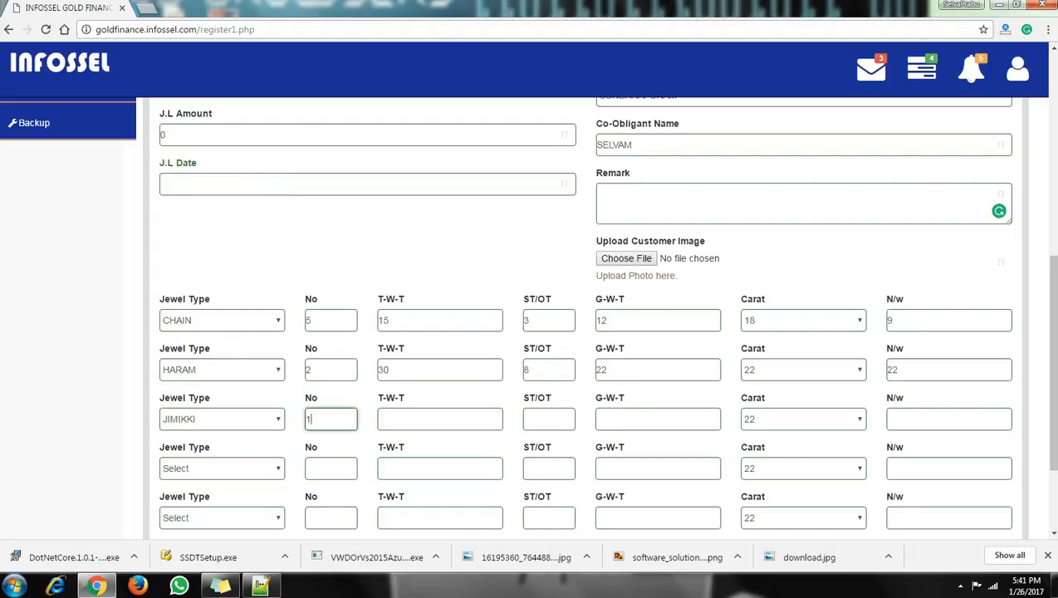
key(Tab)
text(45)
key(Tab)
text(15)
key(Tab)
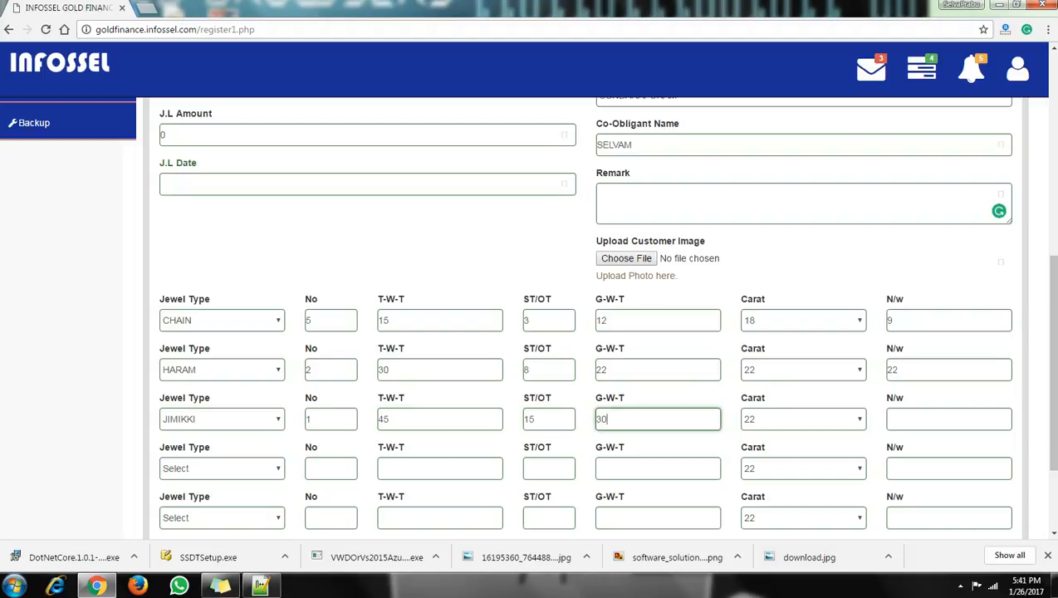
click(804, 419)
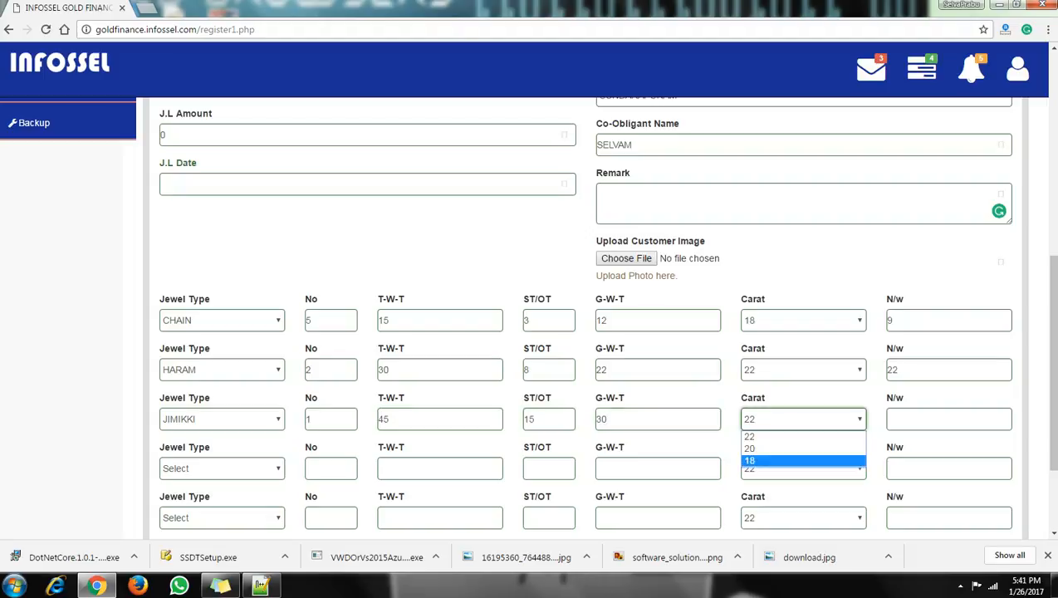
click(803, 459)
key(Tab)
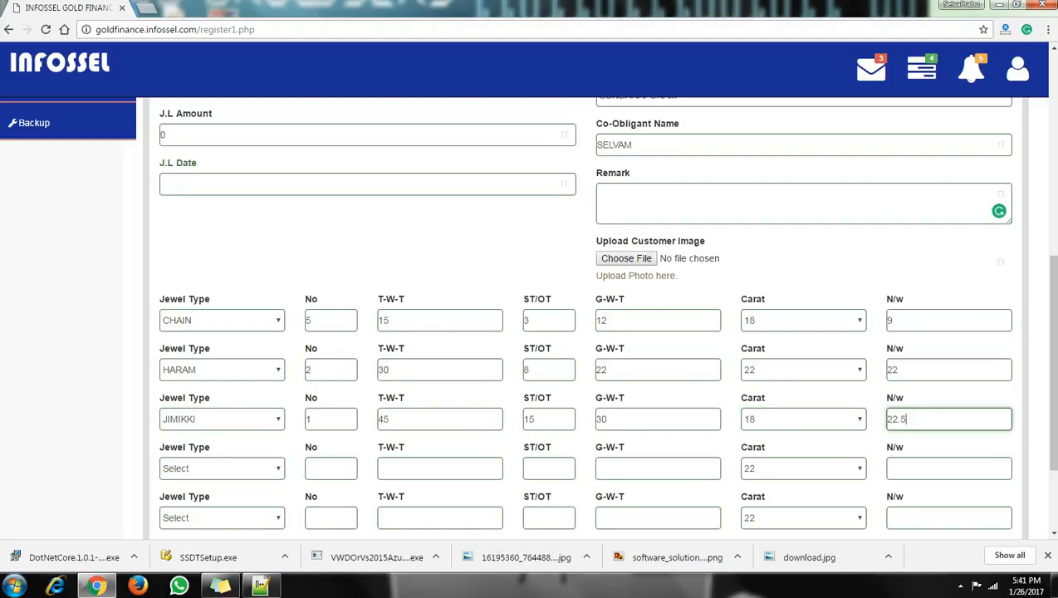
Enter 53.5 grams and change the loan amount from 64200 to 65000.
scroll(582, 315, down, 2)
scroll(581, 316, up, 2)
scroll(581, 316, up, 1)
click(366, 169)
key(Tab)
text(53.5)
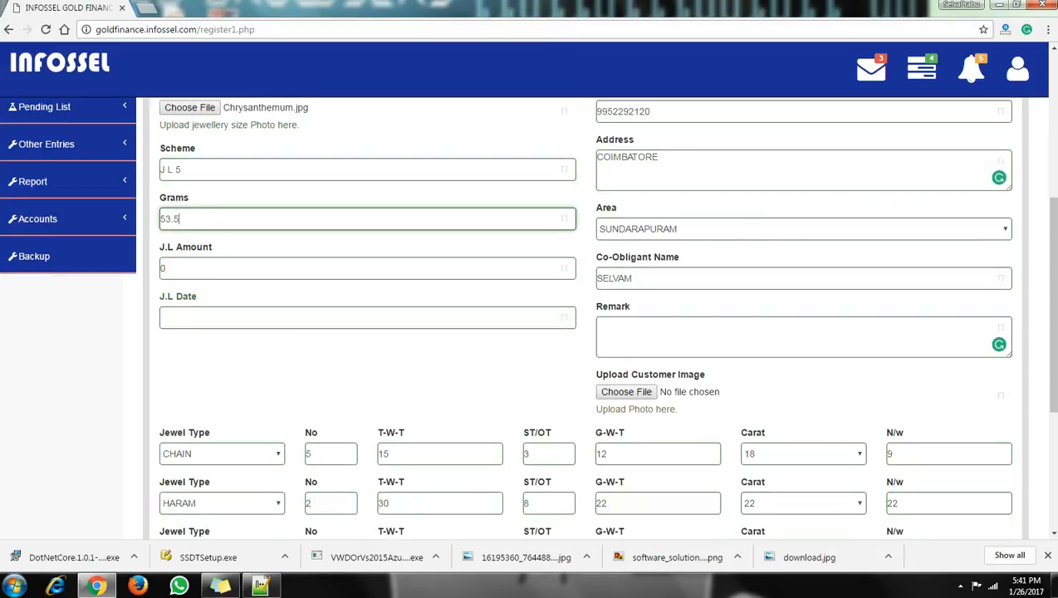
scroll(581, 316, down, 1)
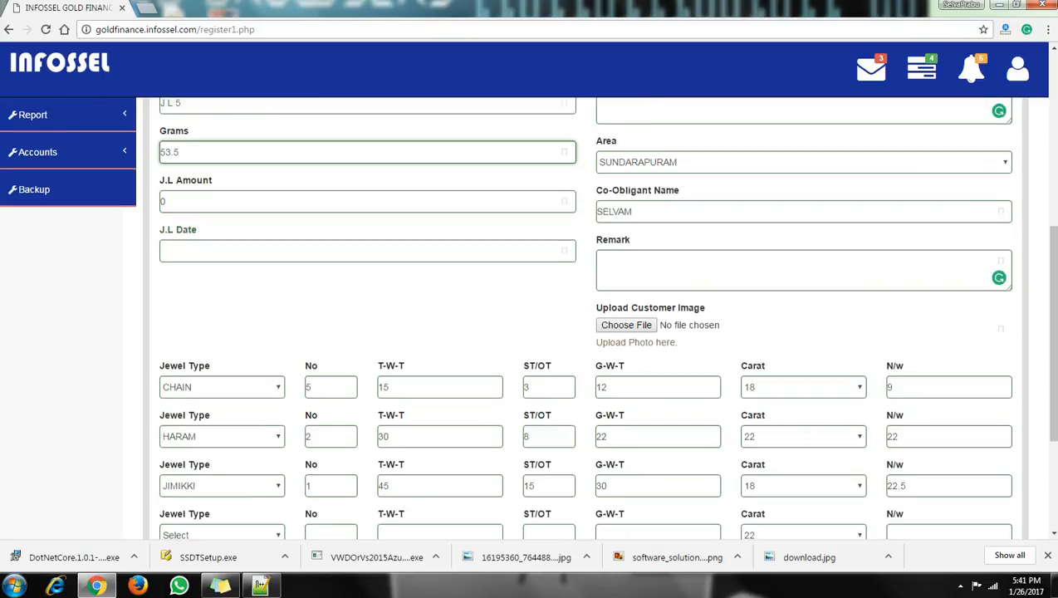
key(Tab)
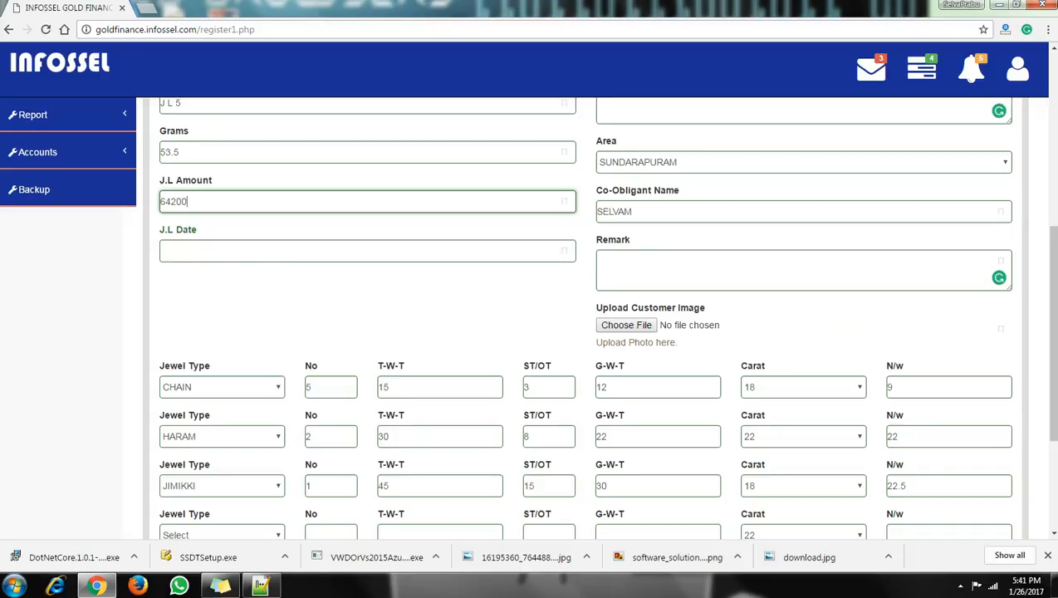
key(ctrl+a)
text(50000)
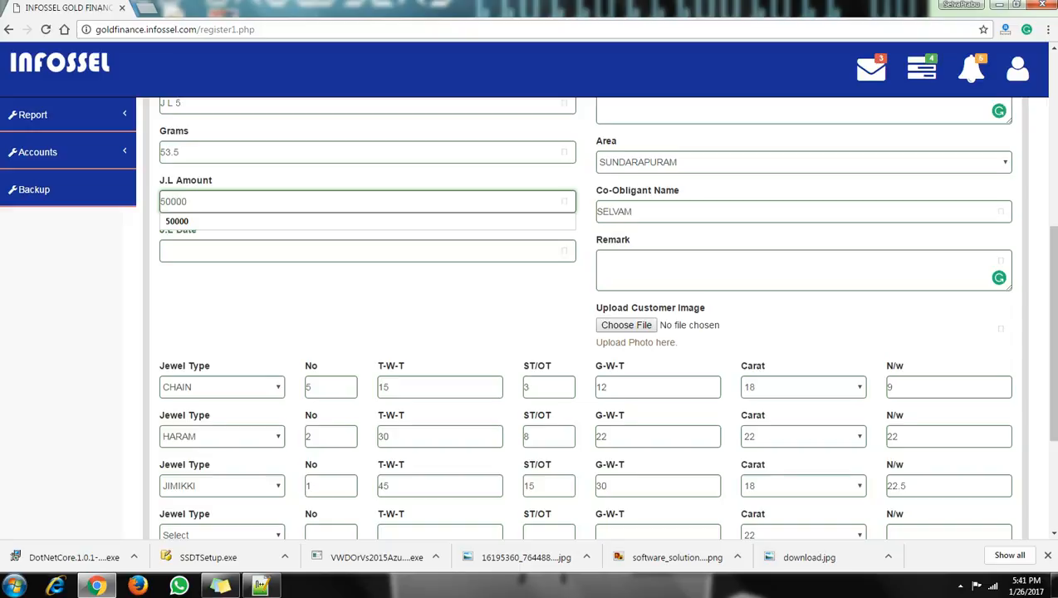
key(ctrl+z)
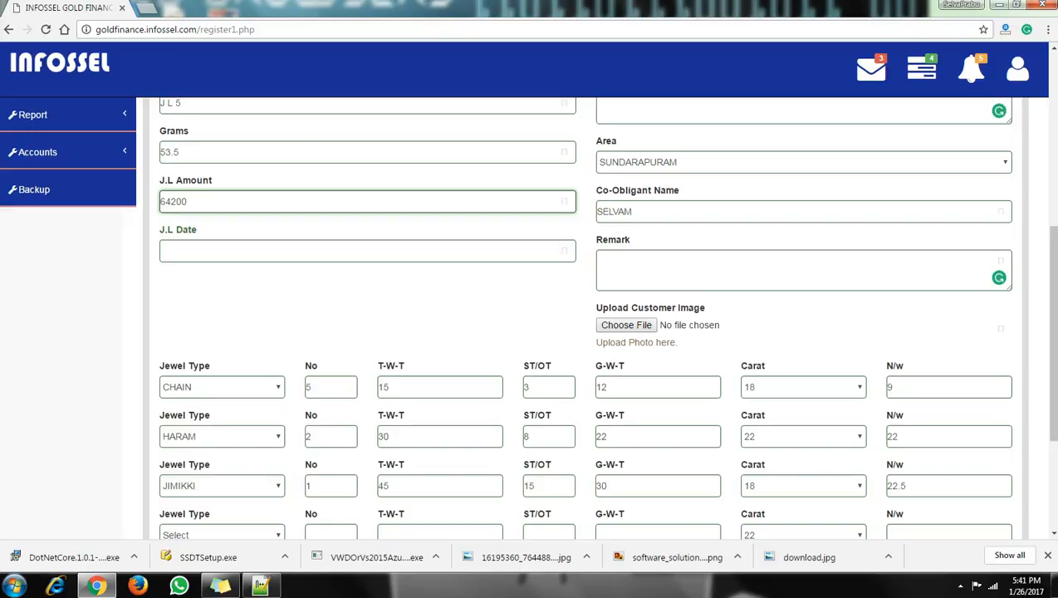
key(ctrl+a)
text(65000)
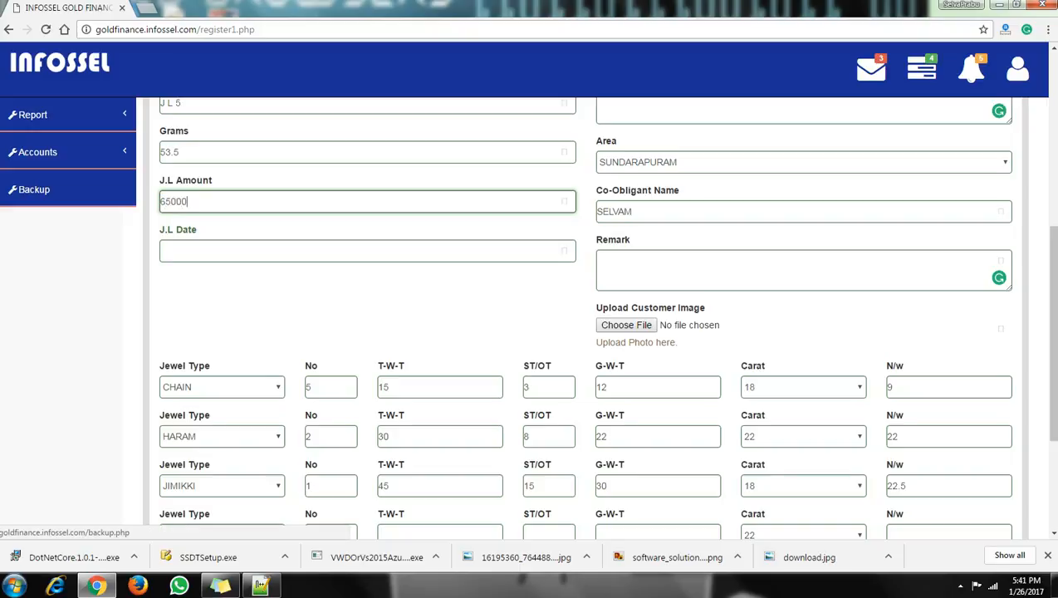
Set the loan date to 26-11-2016 and register the loan.
key(Tab)
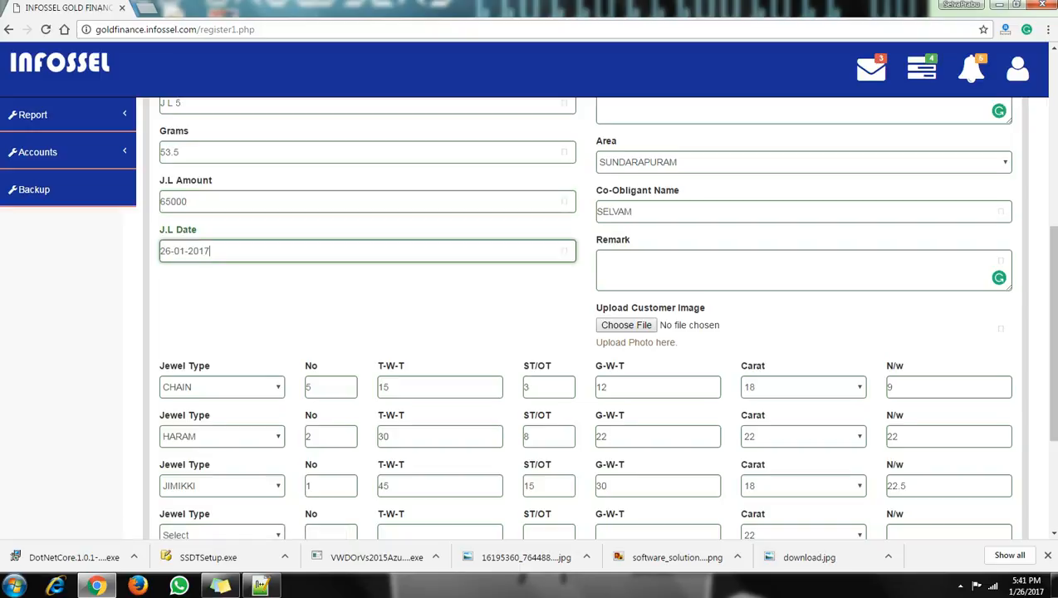
key(BackSpace)
text(6)
key(shift+Left)
key(shift+Left)
text(11)
scroll(527, 315, down, 3)
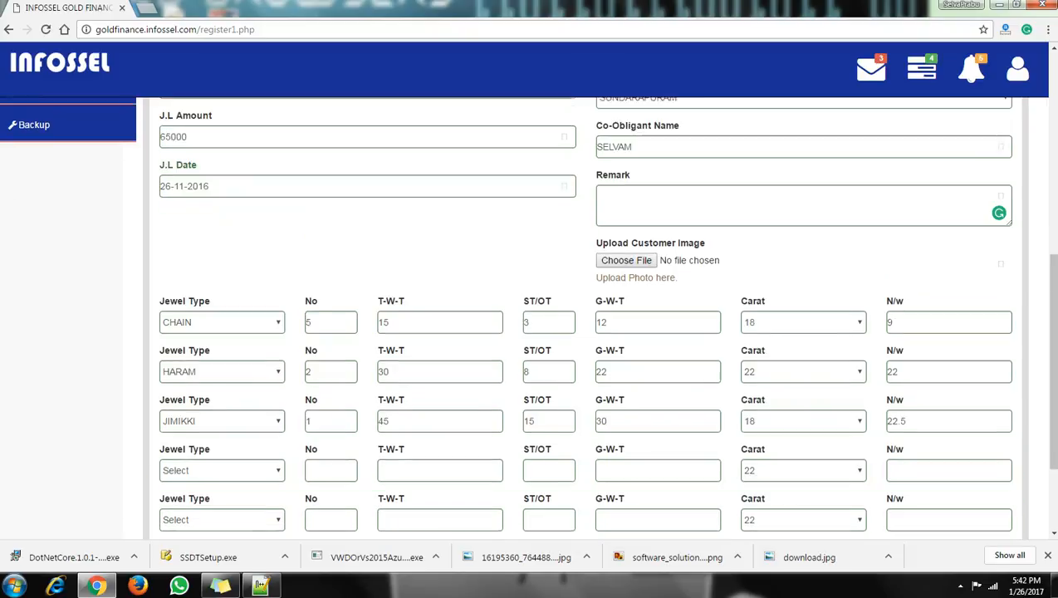
click(585, 422)
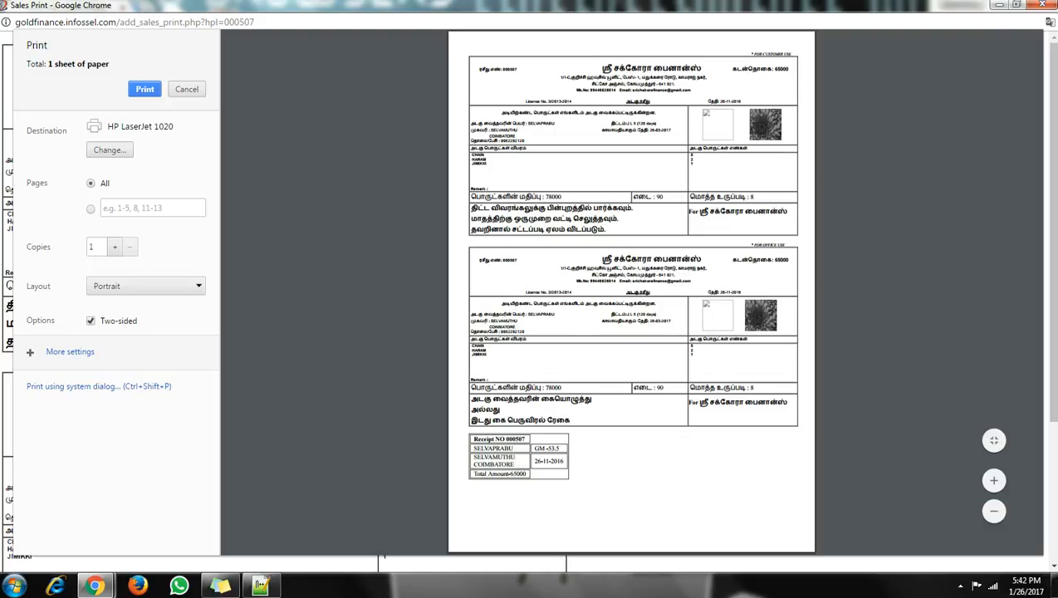
Check the enlarged receipt (weight 90, 8 items, value 78000), then close the preview.
click(995, 480)
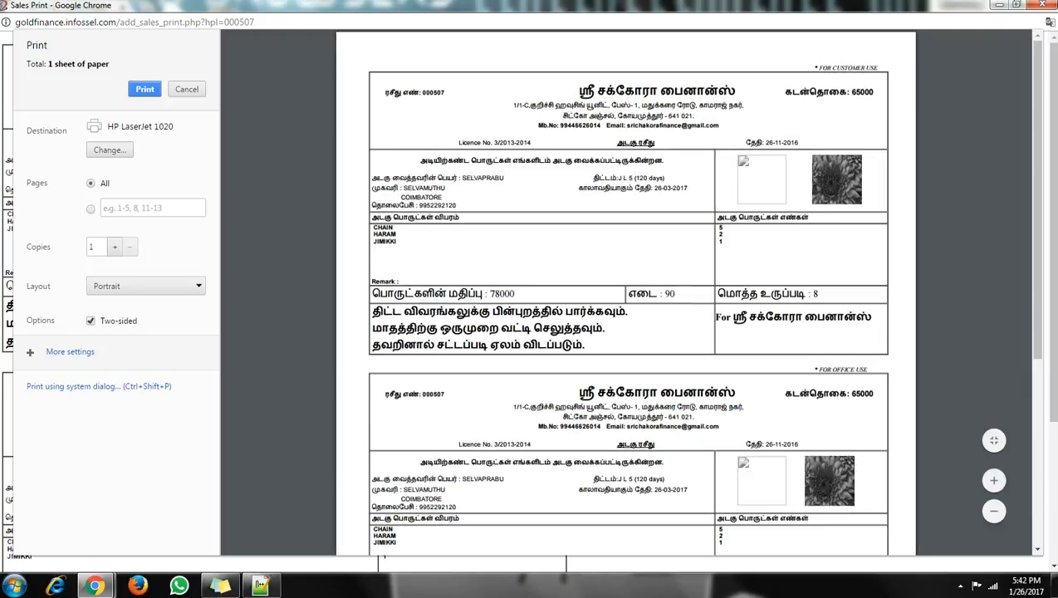
drag(374, 235, 397, 242)
drag(719, 228, 723, 228)
drag(629, 294, 676, 294)
drag(818, 294, 738, 294)
drag(515, 294, 453, 294)
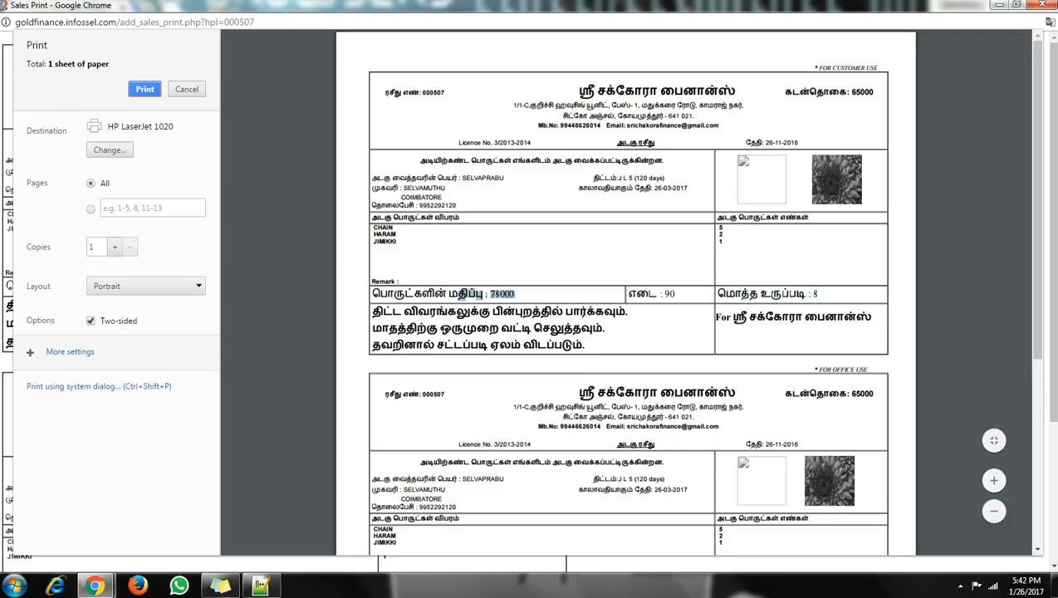
click(458, 294)
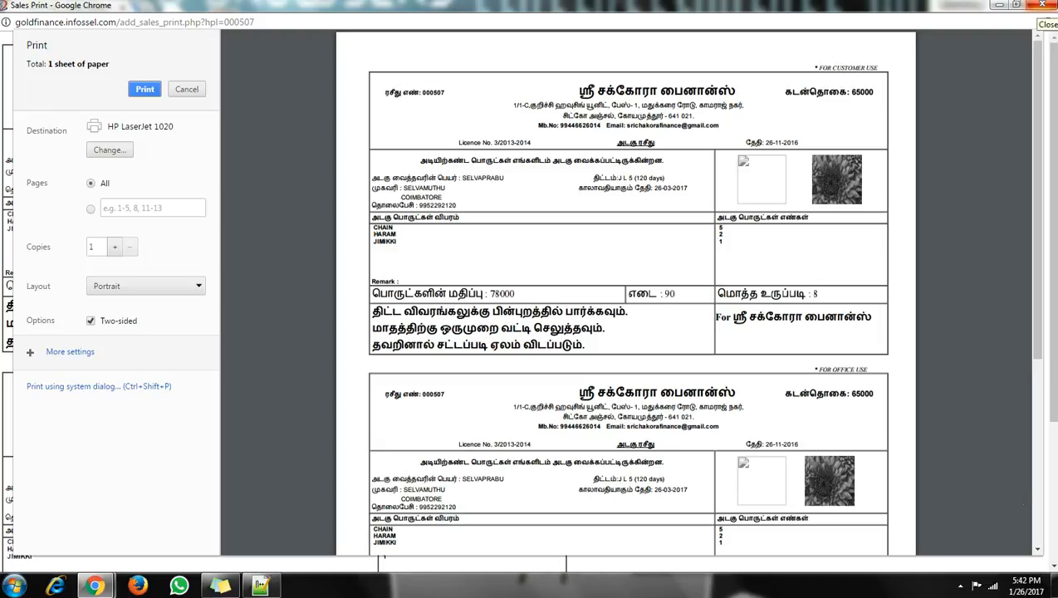
click(1042, 6)
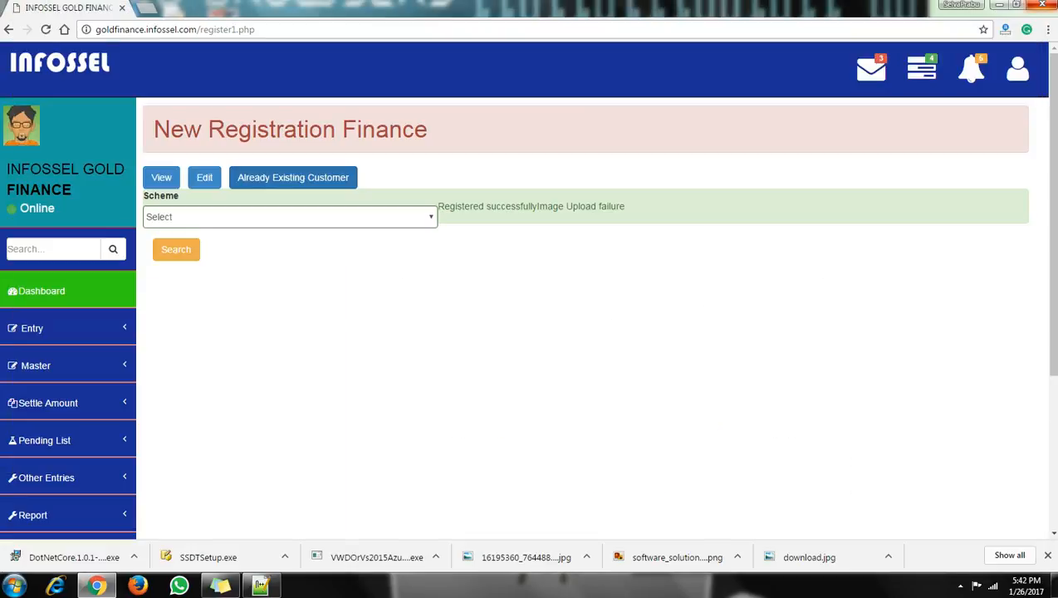
Open the Entry > HP Receipt due-payment page and clear its search fields.
scroll(582, 332, down, 1)
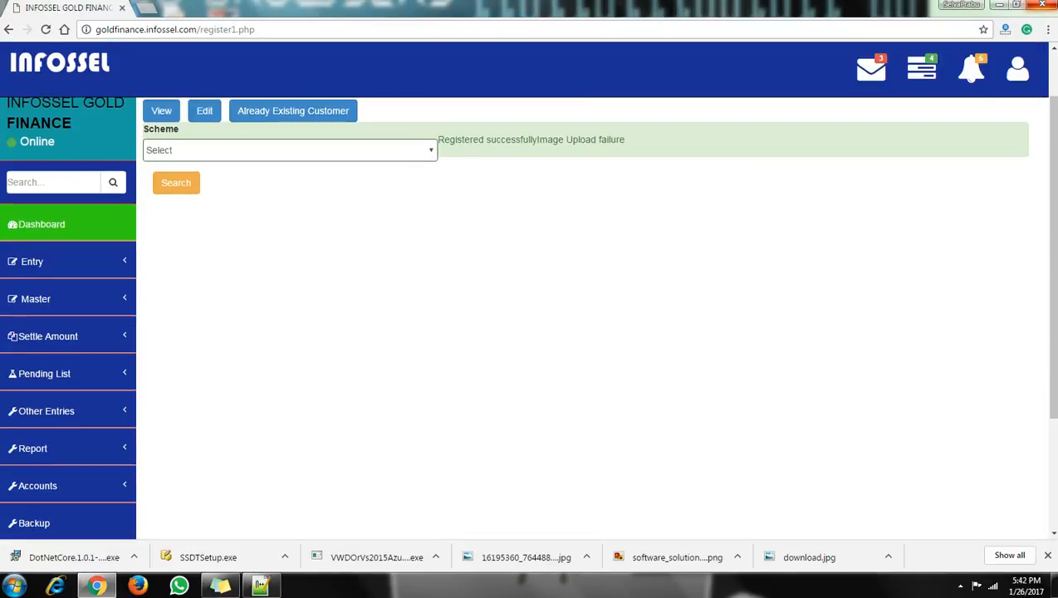
click(50, 261)
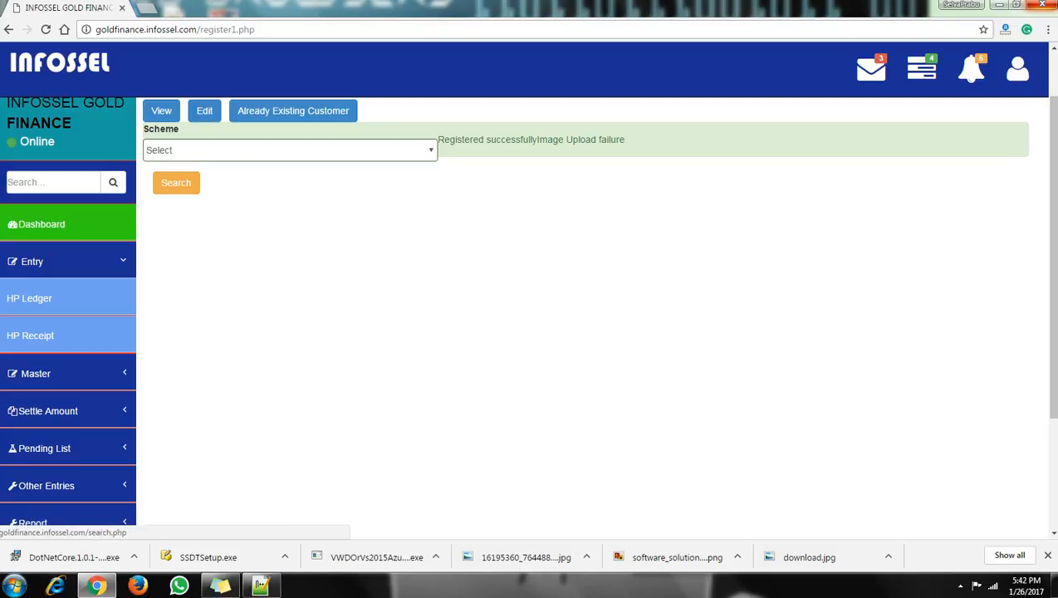
click(31, 336)
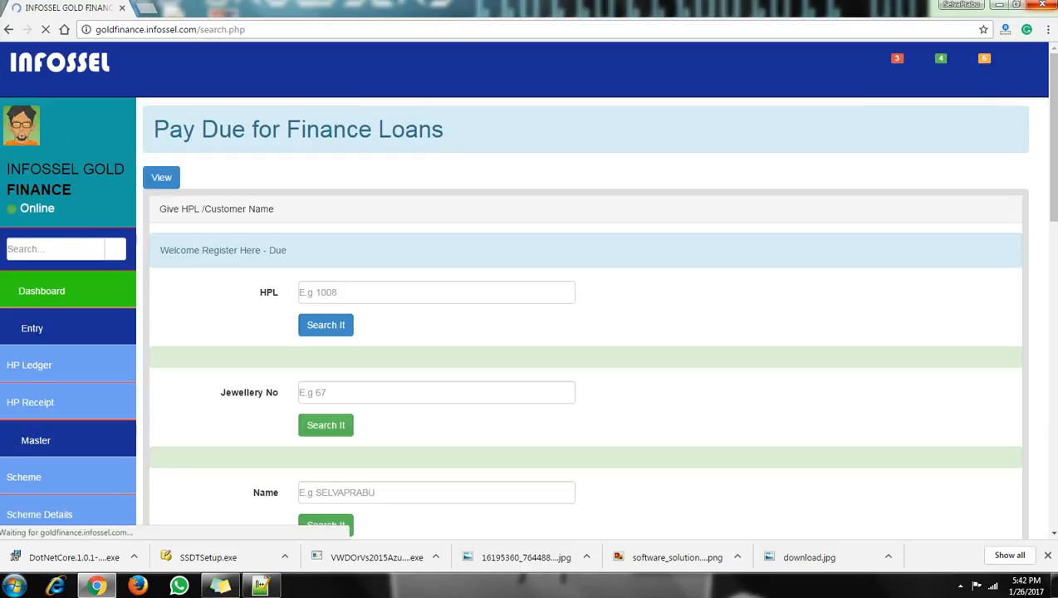
double_click(436, 293)
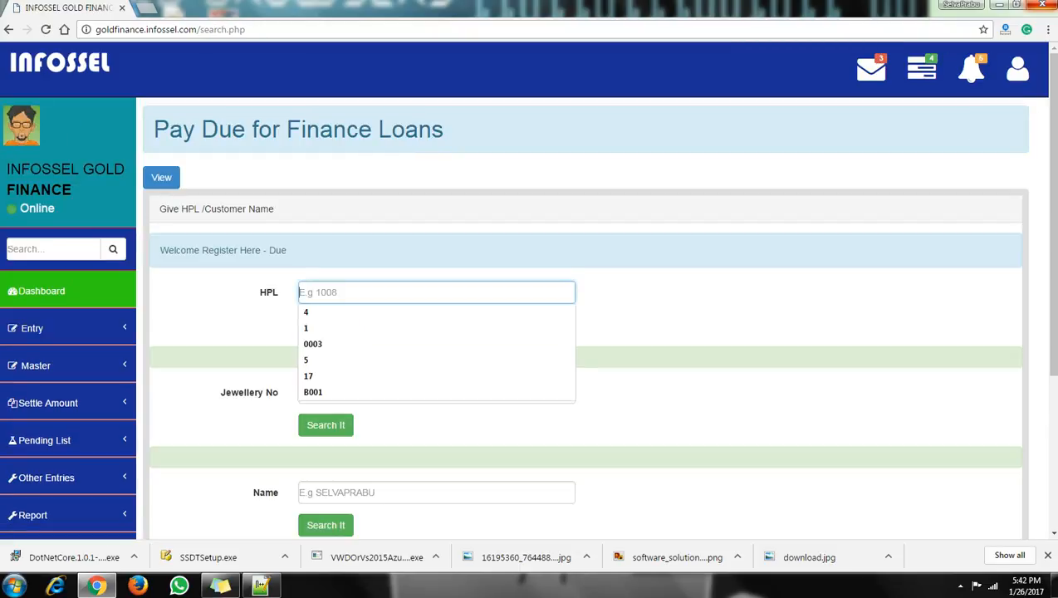
key(Escape)
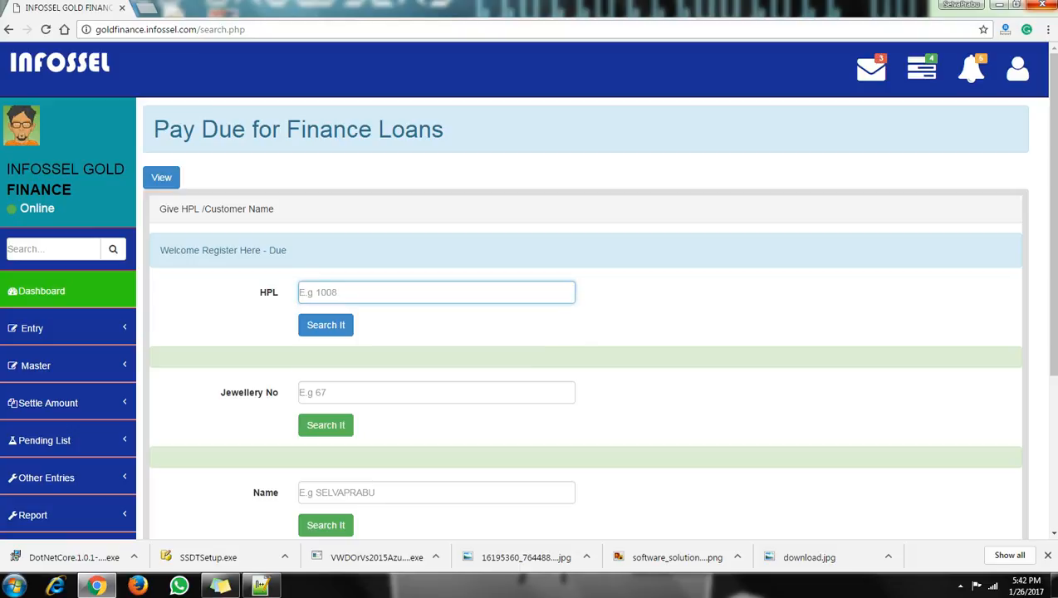
scroll(336, 324, down, 1)
click(336, 320)
text(K)
key(BackSpace)
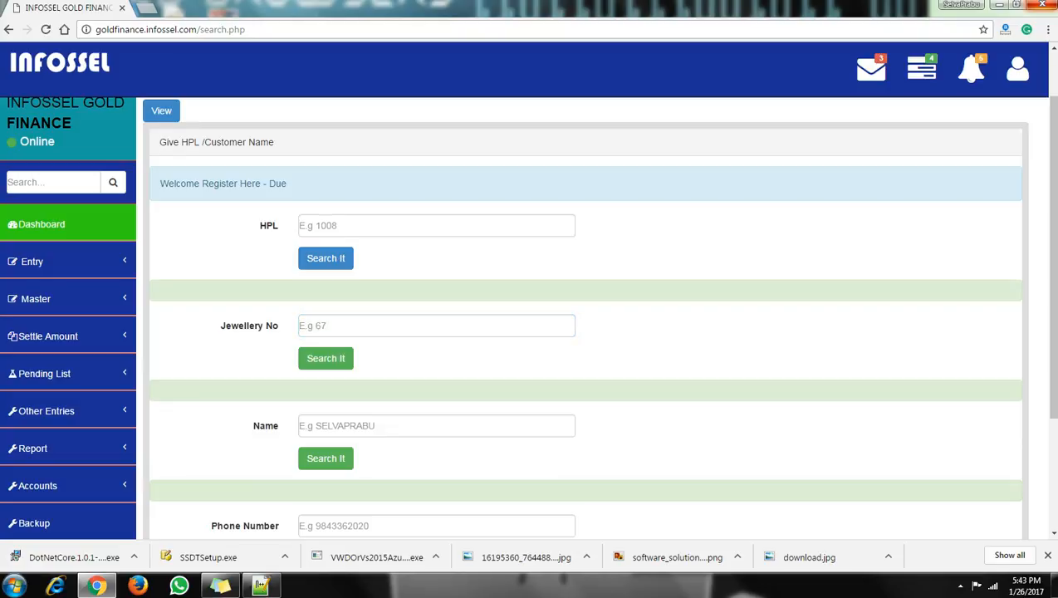
Copy the newest loan's HPL number from All Customers and return to HP Receipt.
click(971, 68)
click(832, 112)
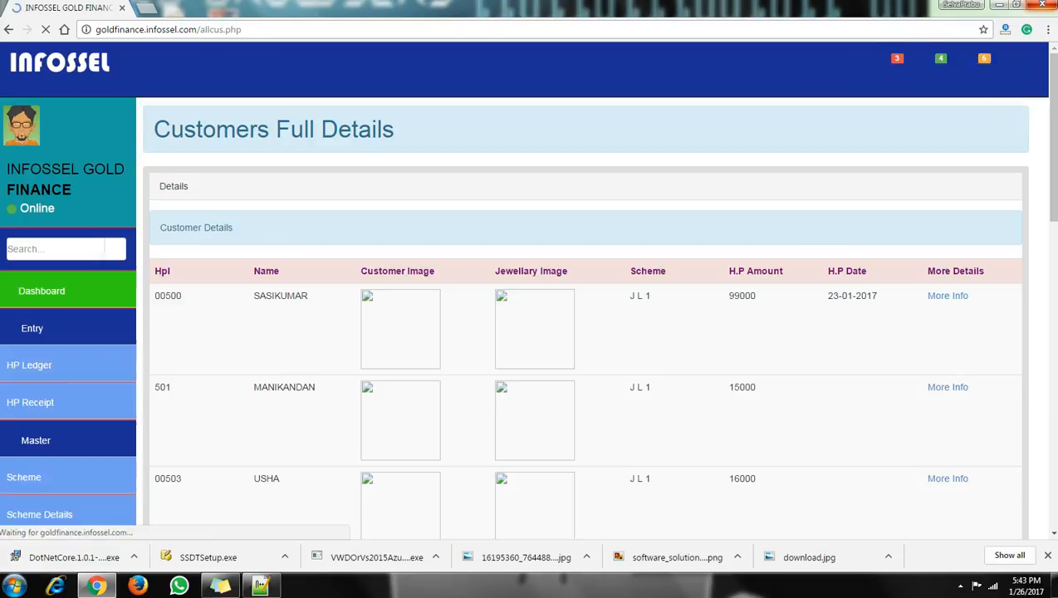
scroll(582, 315, down, 8)
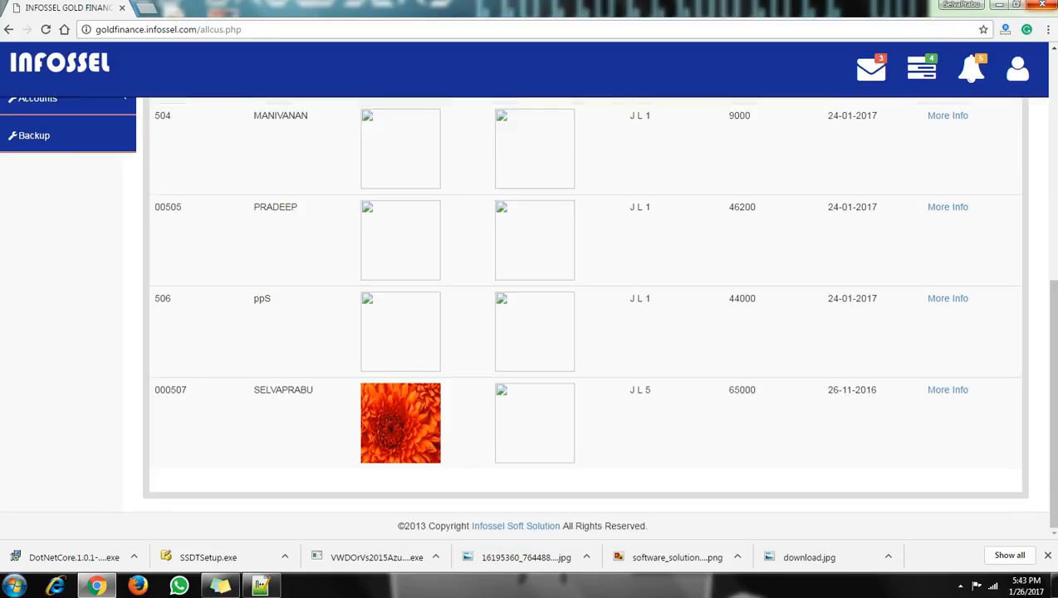
drag(188, 390, 154, 391)
key(ctrl+c)
click(190, 390)
right_click(175, 390)
click(199, 400)
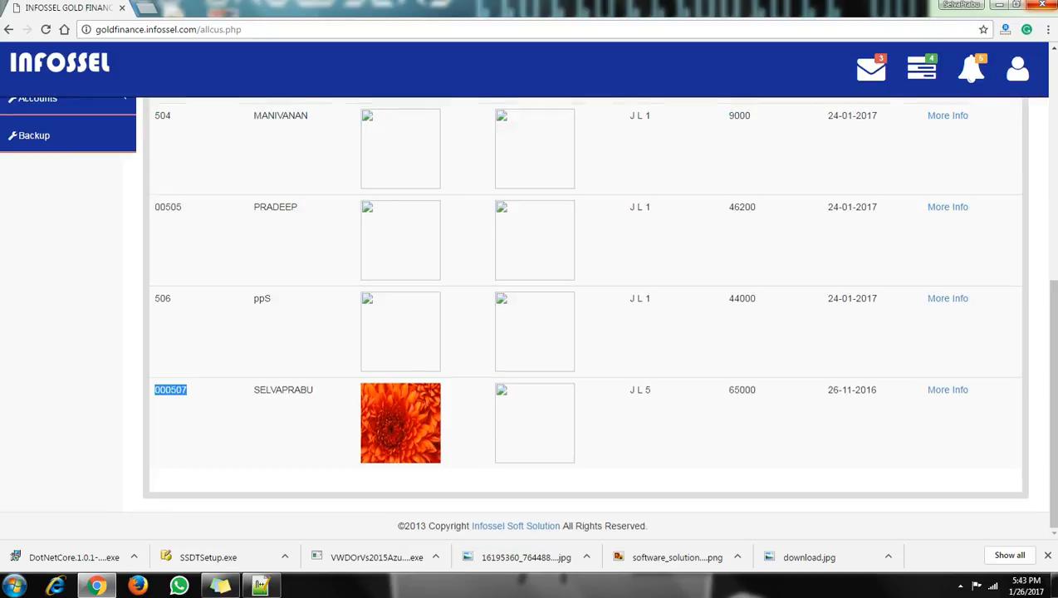
scroll(529, 315, up, 7)
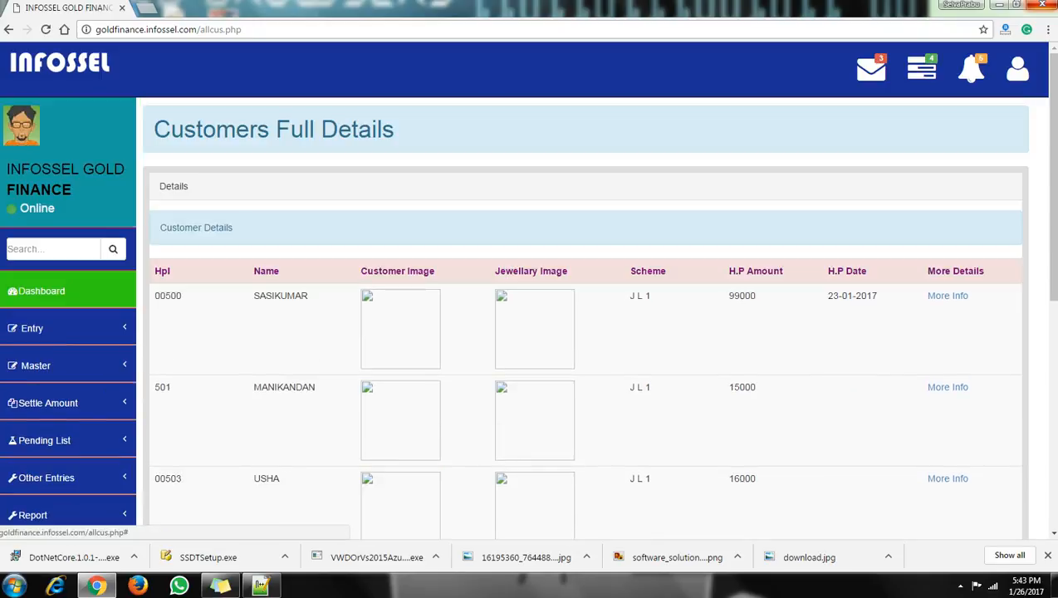
click(50, 328)
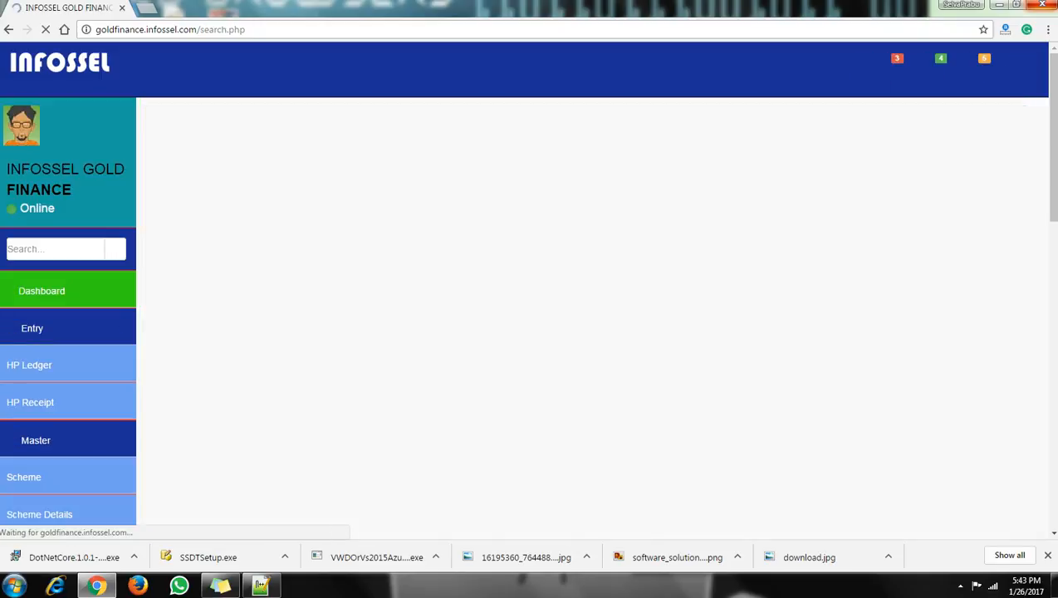
Look up the loan by its pasted HPL number, with pay date 26-01-2017.
right_click(325, 299)
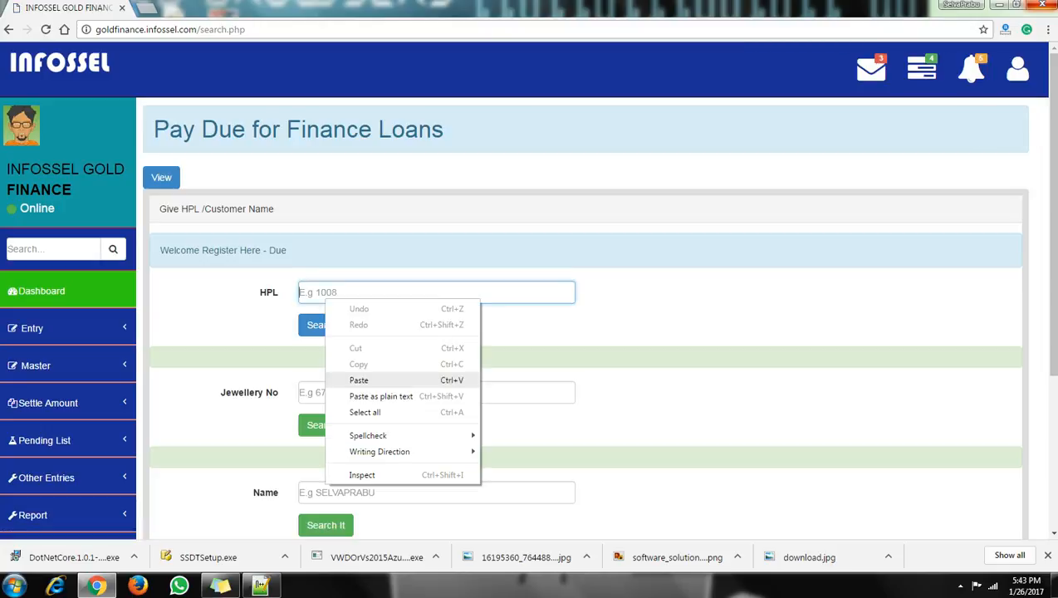
click(359, 380)
key(Return)
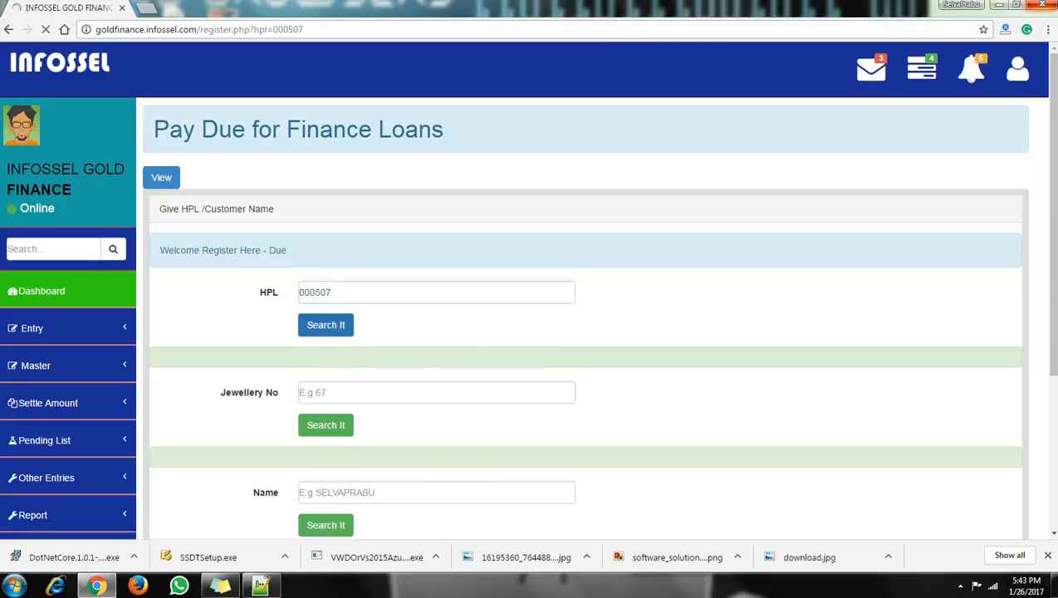
scroll(581, 332, down, 2)
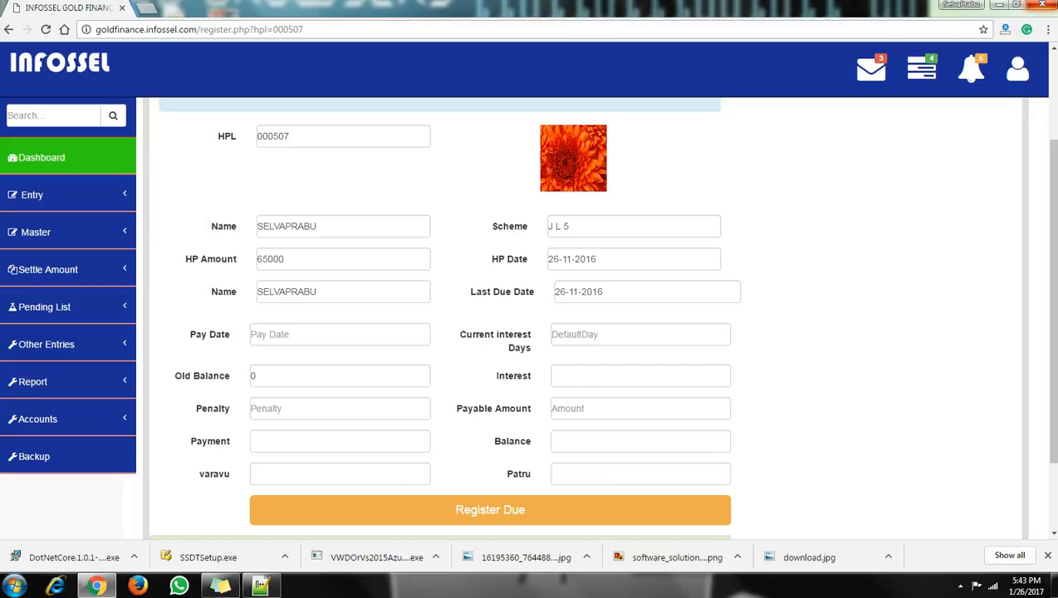
click(340, 335)
click(641, 334)
click(339, 376)
click(641, 376)
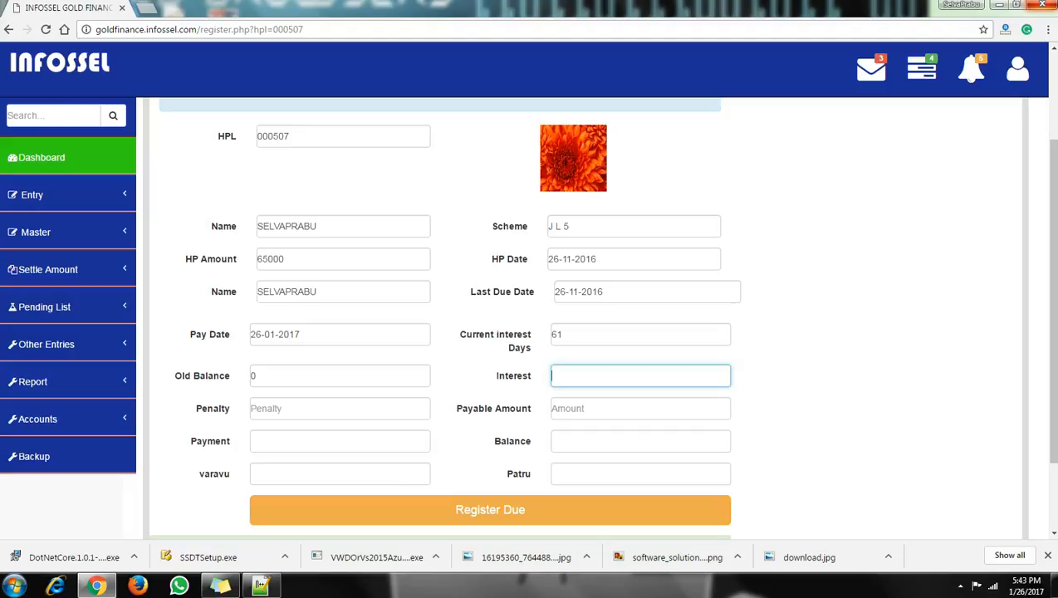
Enter interest 60, payment 50 and balance 10 in the due form.
text(3)
key(Tab)
key(Tab)
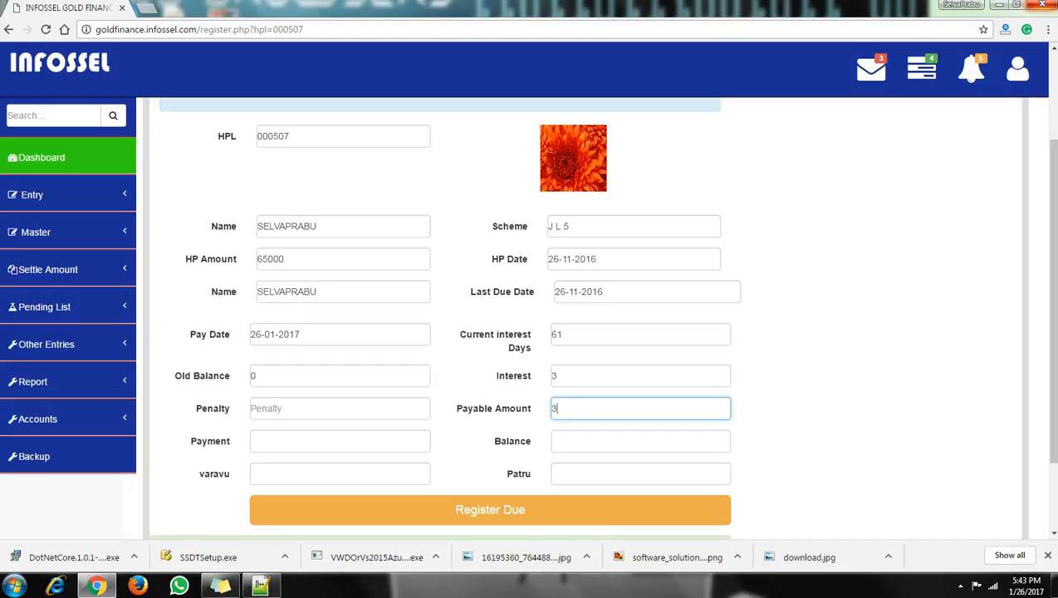
key(shift+Tab)
key(shift+Tab)
text(60)
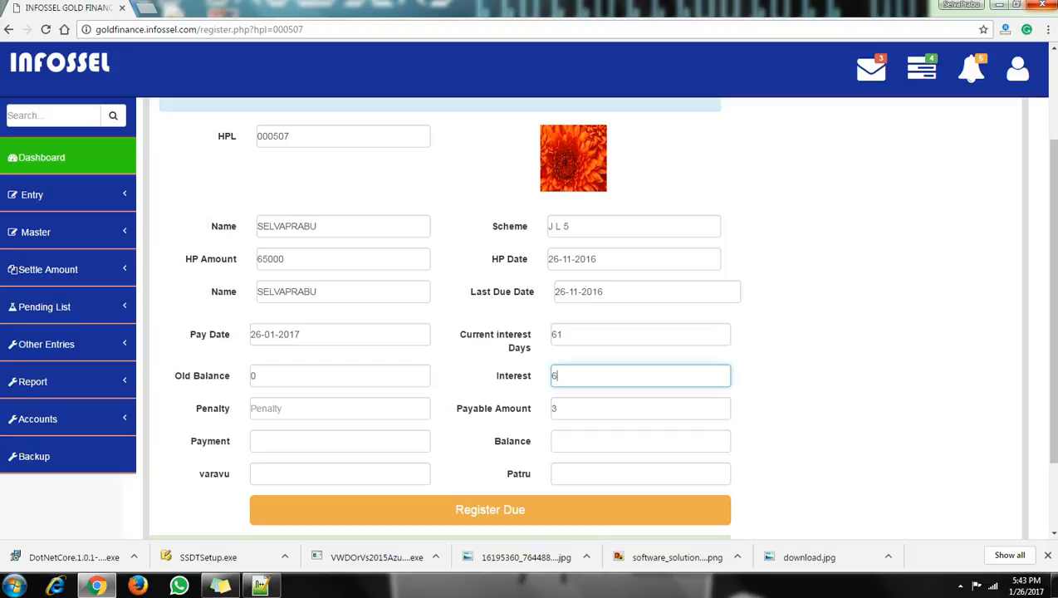
key(Tab)
key(Tab)
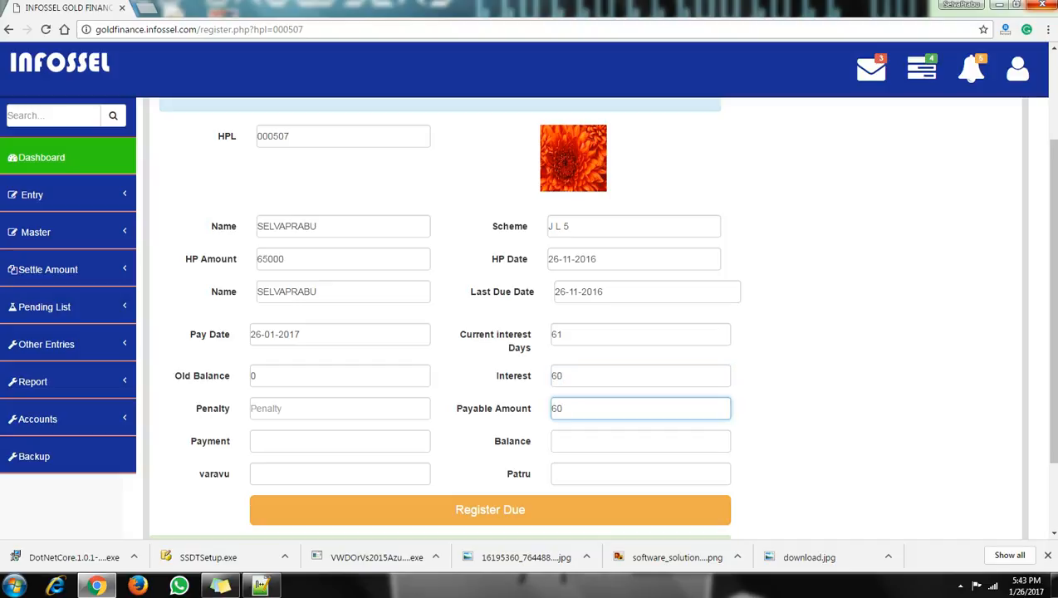
key(shift+Tab)
key(shift+Tab)
key(shift+Tab)
key(shift+Tab)
key(shift+Tab)
key(Tab)
key(Tab)
key(Tab)
key(Tab)
key(Tab)
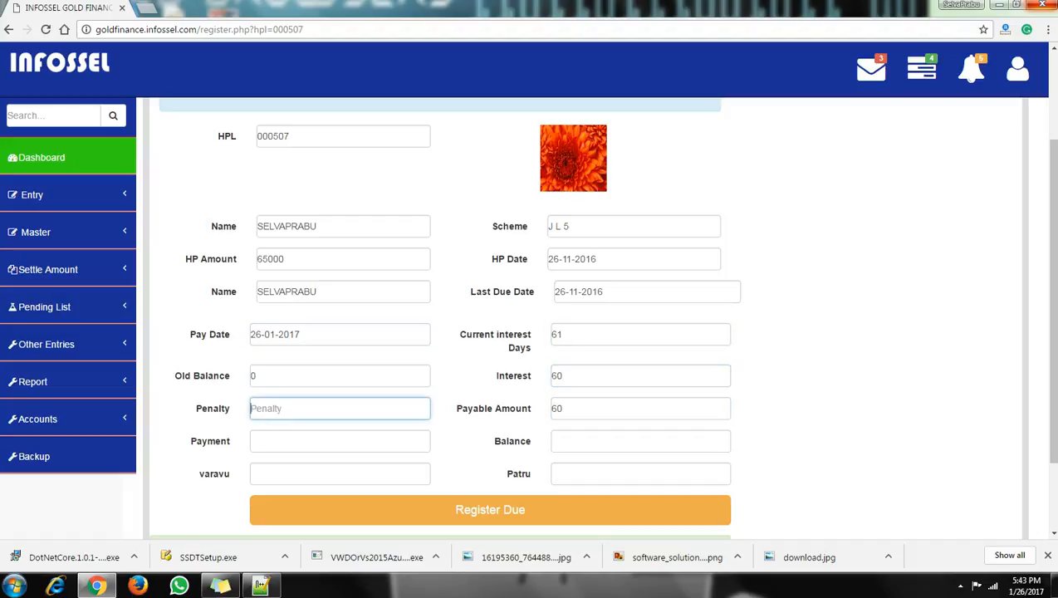
key(Tab)
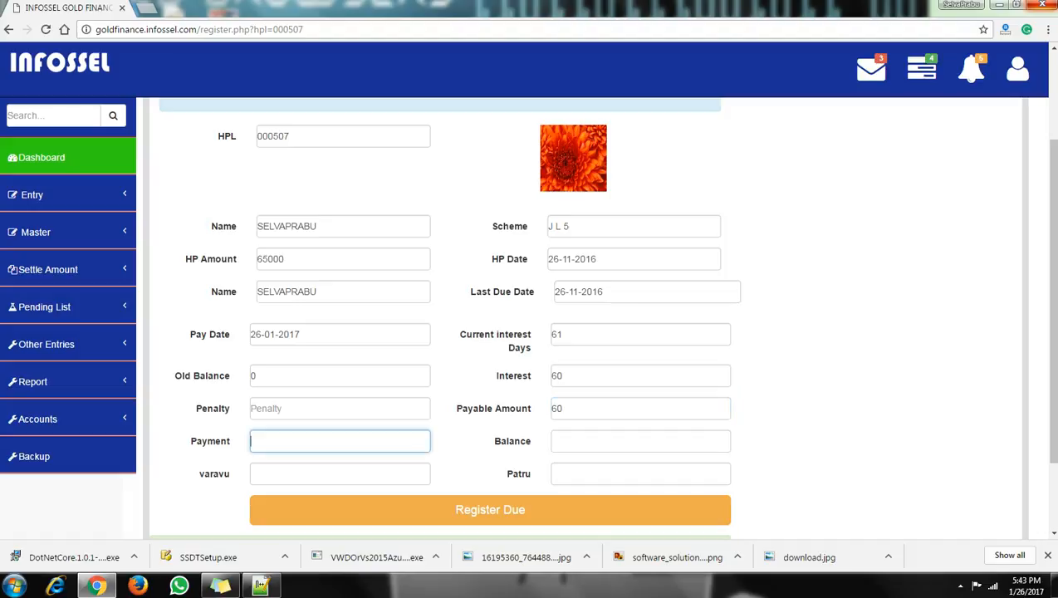
text(50)
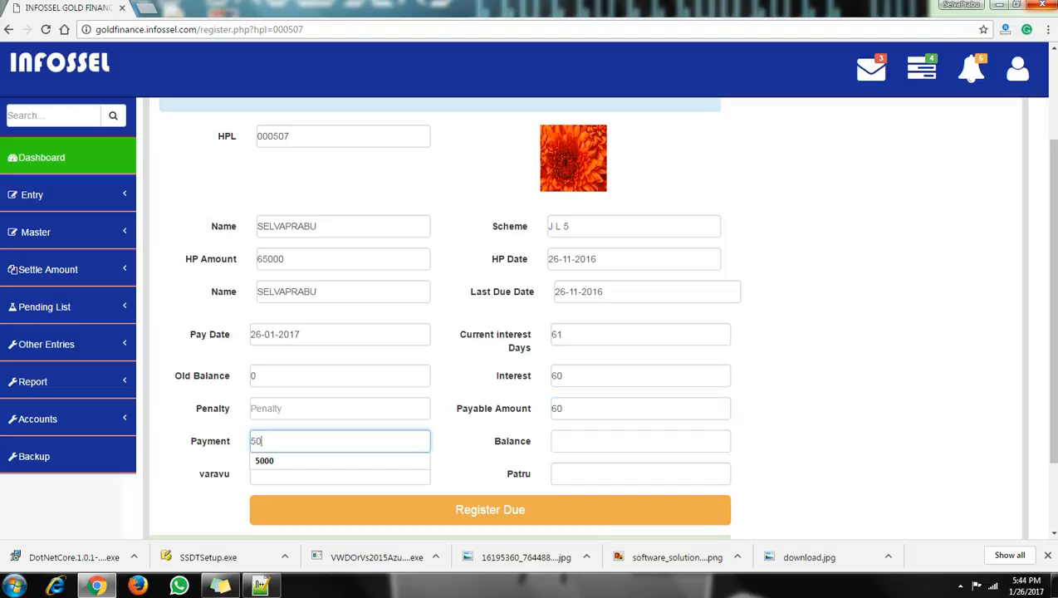
key(Tab)
text(10)
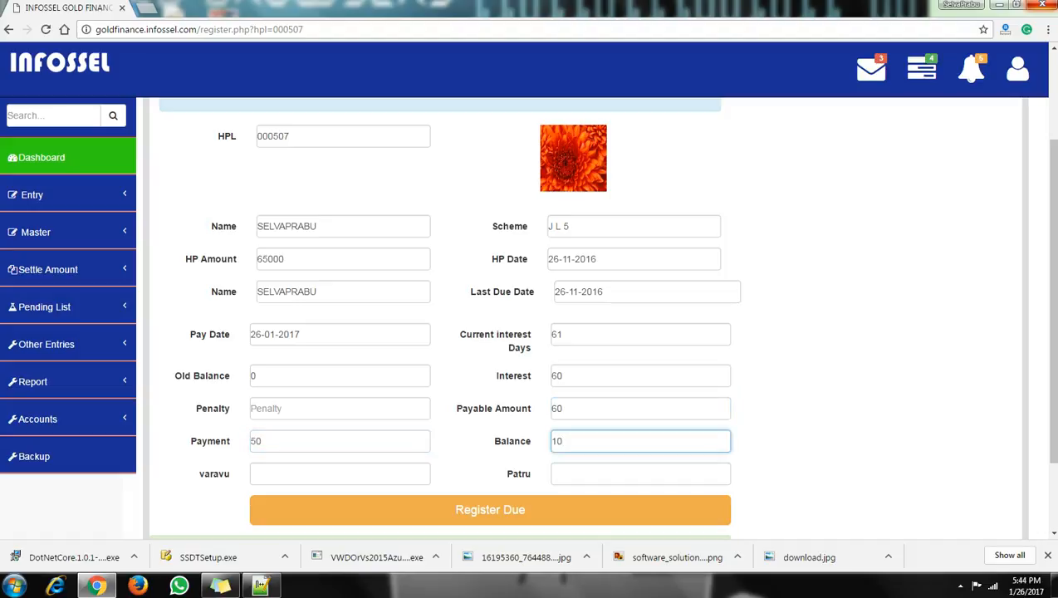
Enter varavu 10000 and Patru 15000, then register the due.
key(Tab)
text(10000)
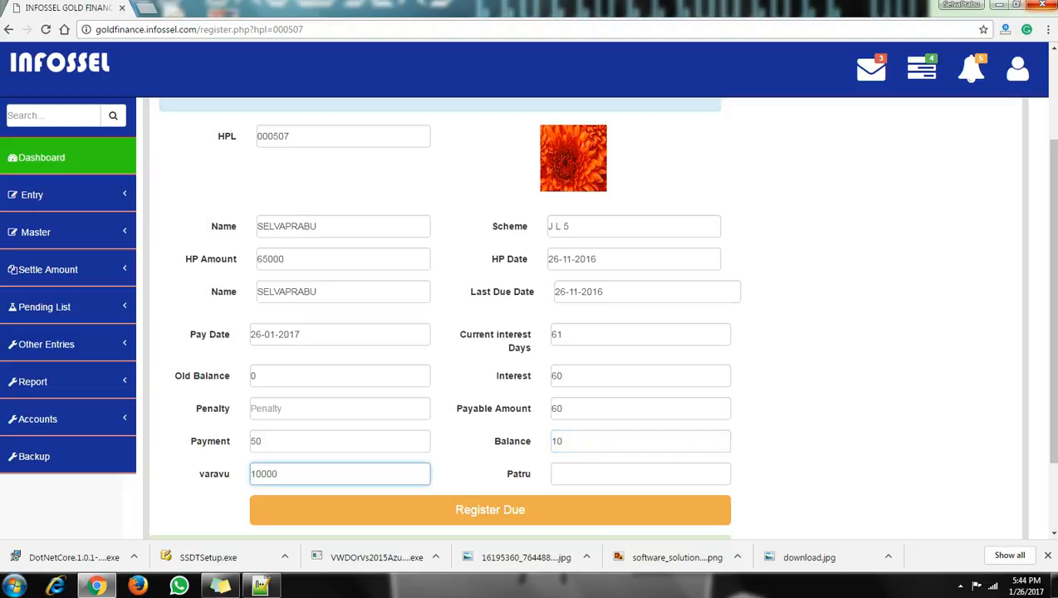
key(Tab)
text(15000)
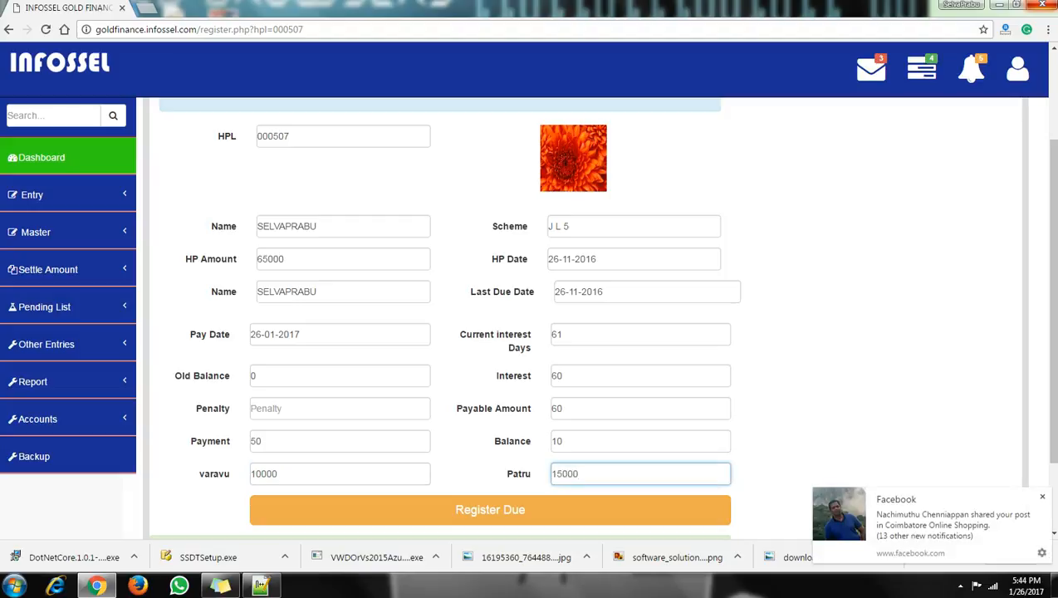
key(Return)
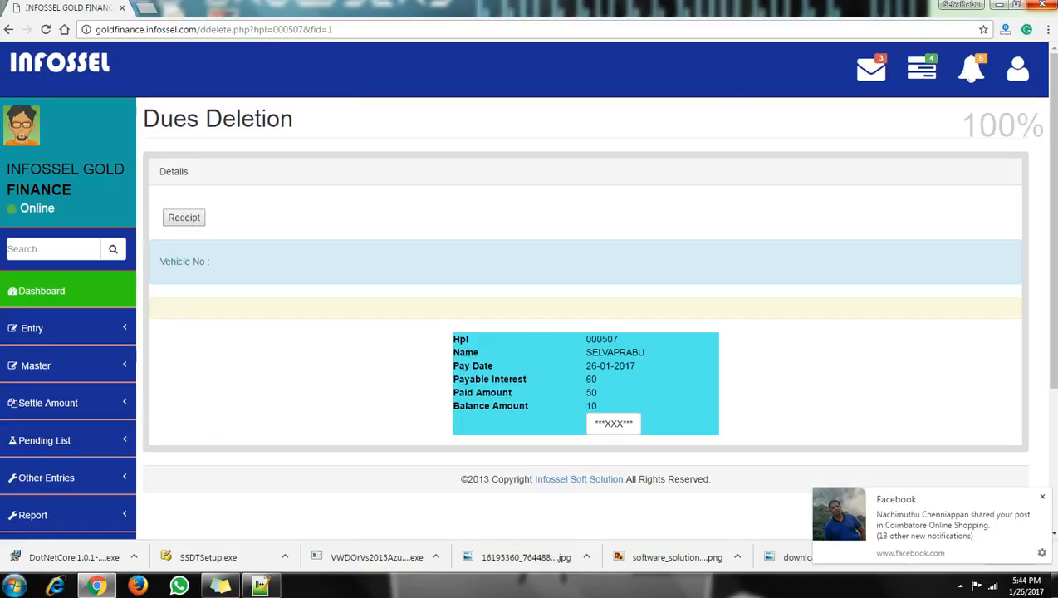
Browse the Pending List, Investment entry and Customer Details pages.
scroll(581, 316, down, 3)
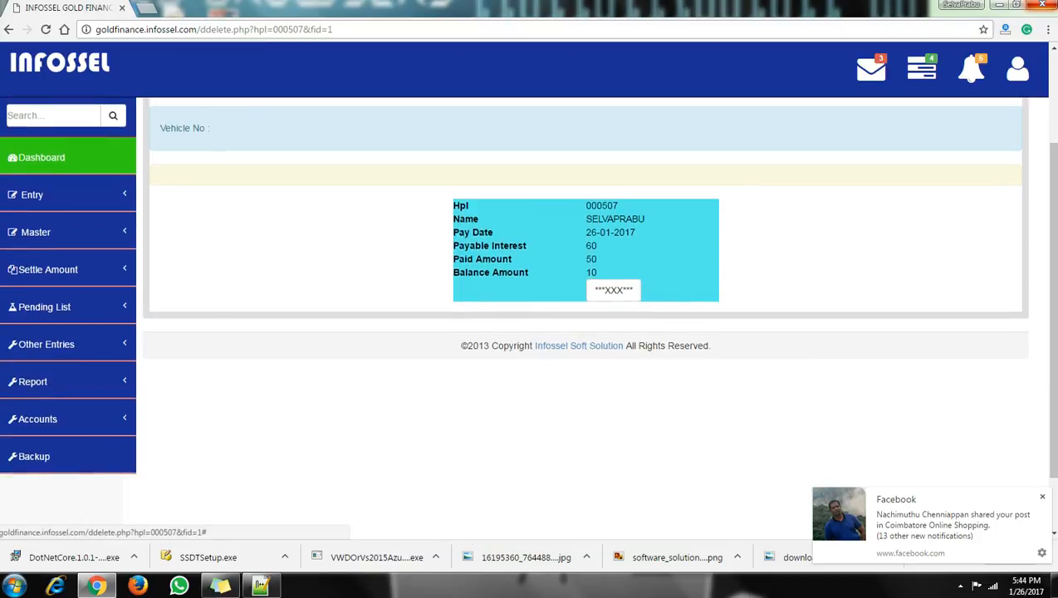
click(44, 307)
click(35, 343)
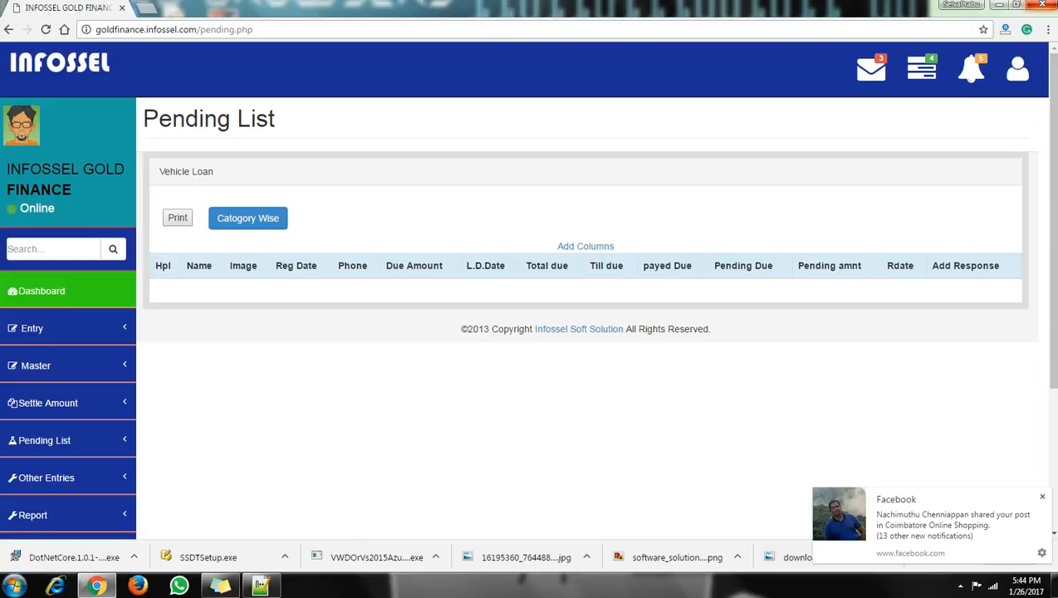
scroll(46, 344, down, 3)
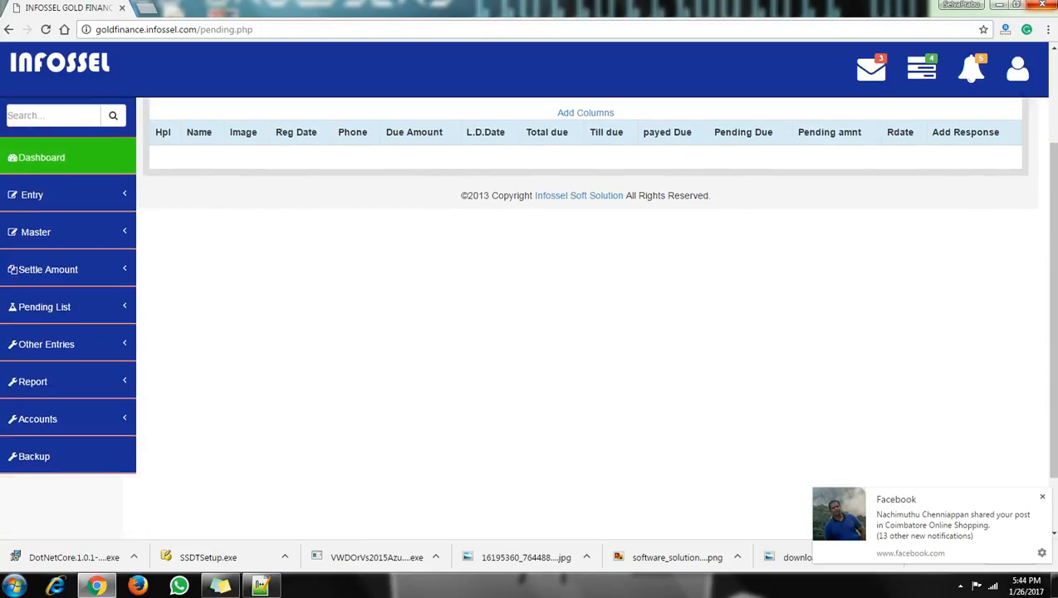
click(47, 347)
scroll(33, 333, down, 1)
click(30, 310)
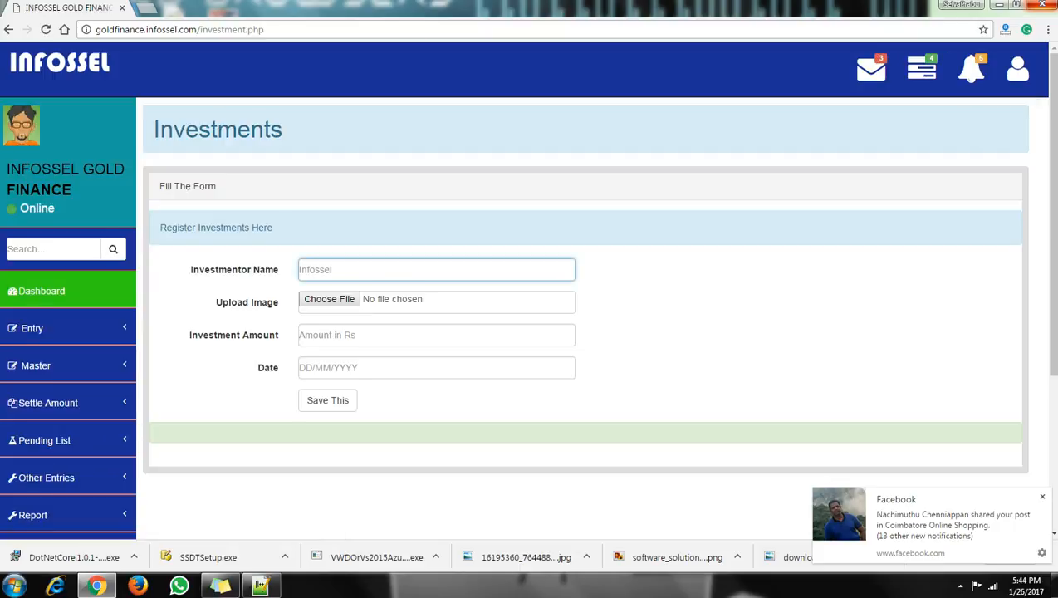
scroll(68, 344, down, 3)
click(47, 344)
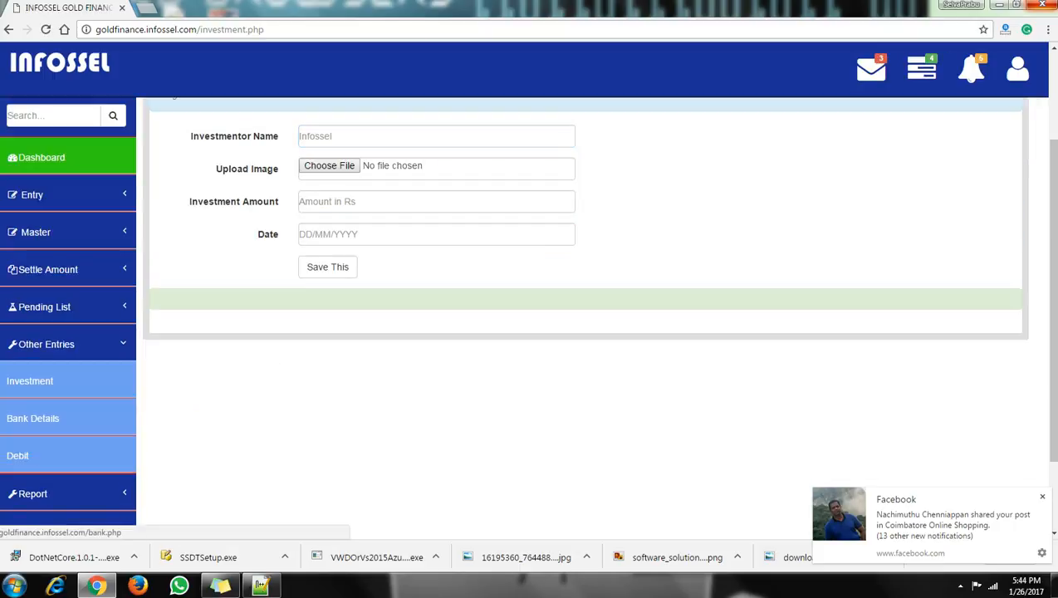
click(47, 344)
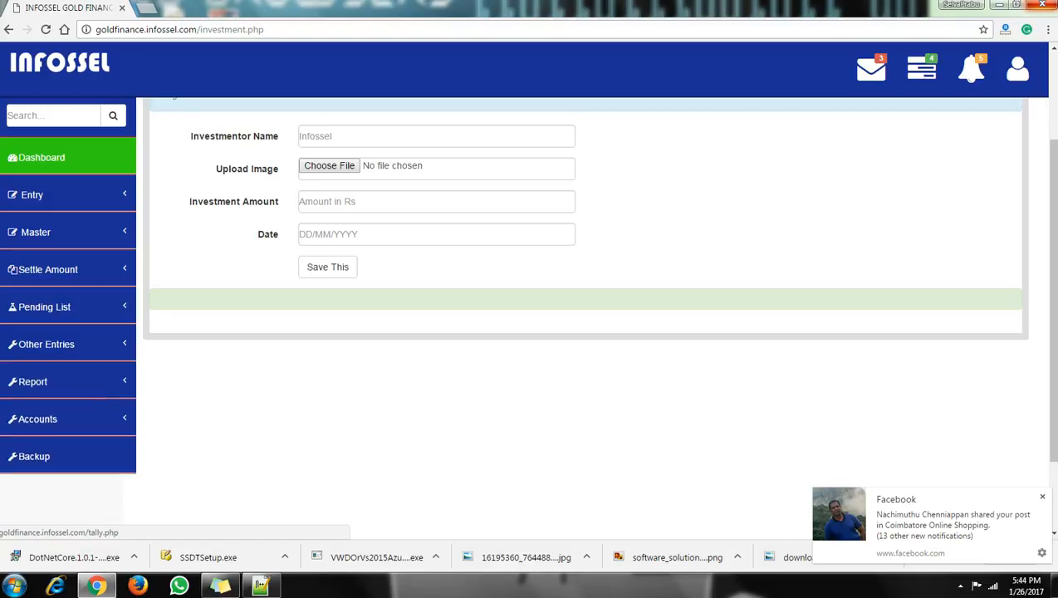
click(33, 381)
scroll(49, 357, down, 3)
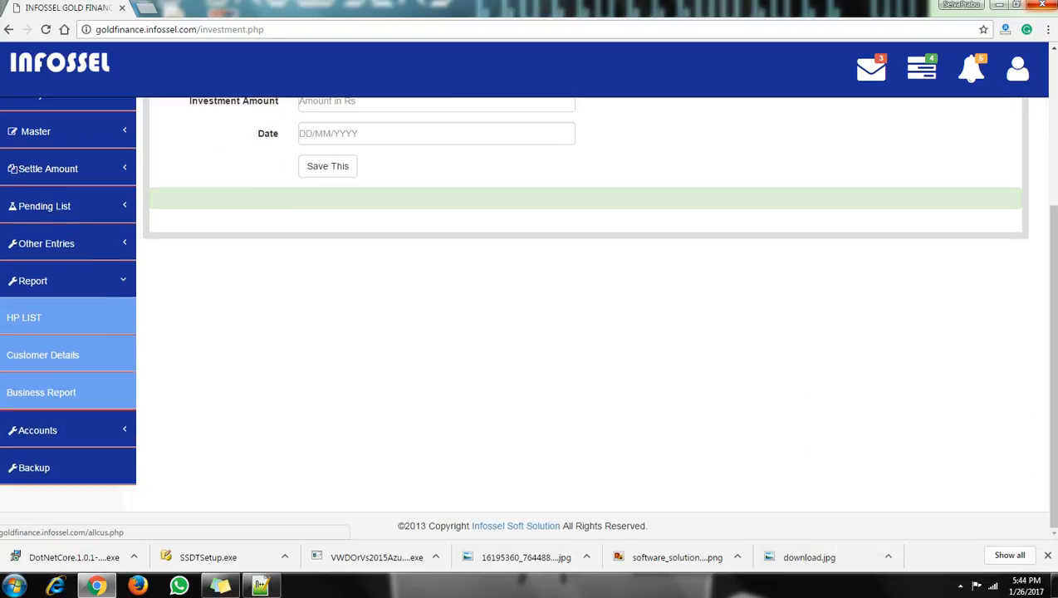
click(42, 355)
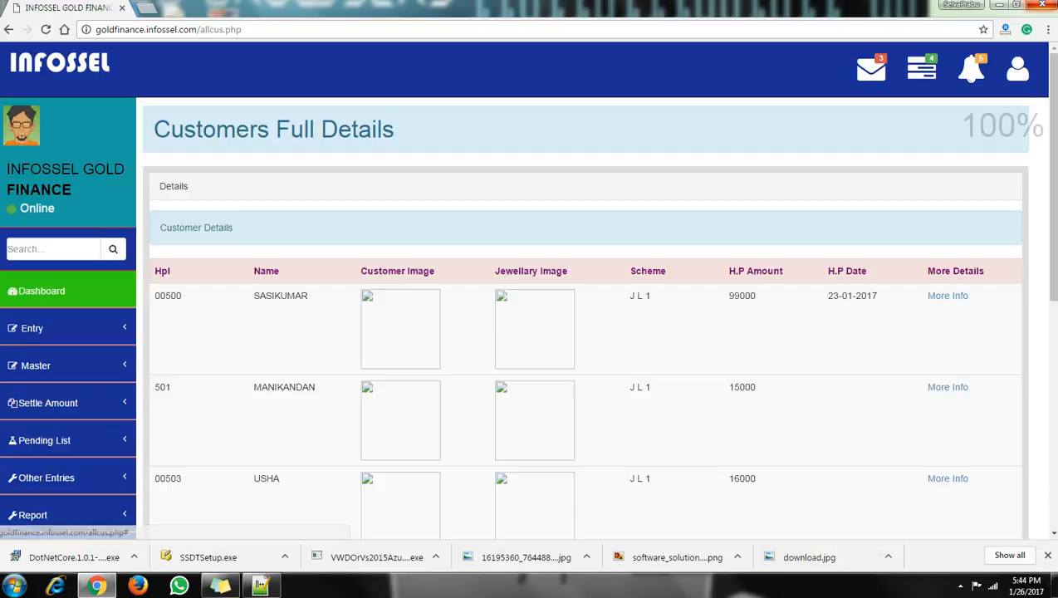
scroll(581, 316, down, 5)
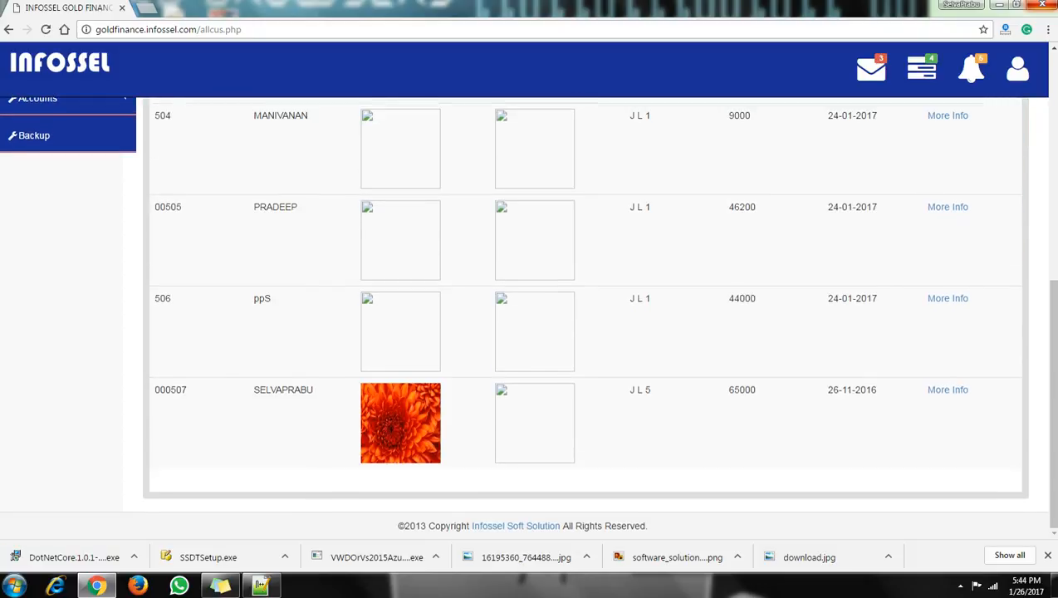
scroll(581, 316, up, 3)
Open Accounts > Day Book and enter From 26-01-2016 and To 26-01-2017.
click(38, 299)
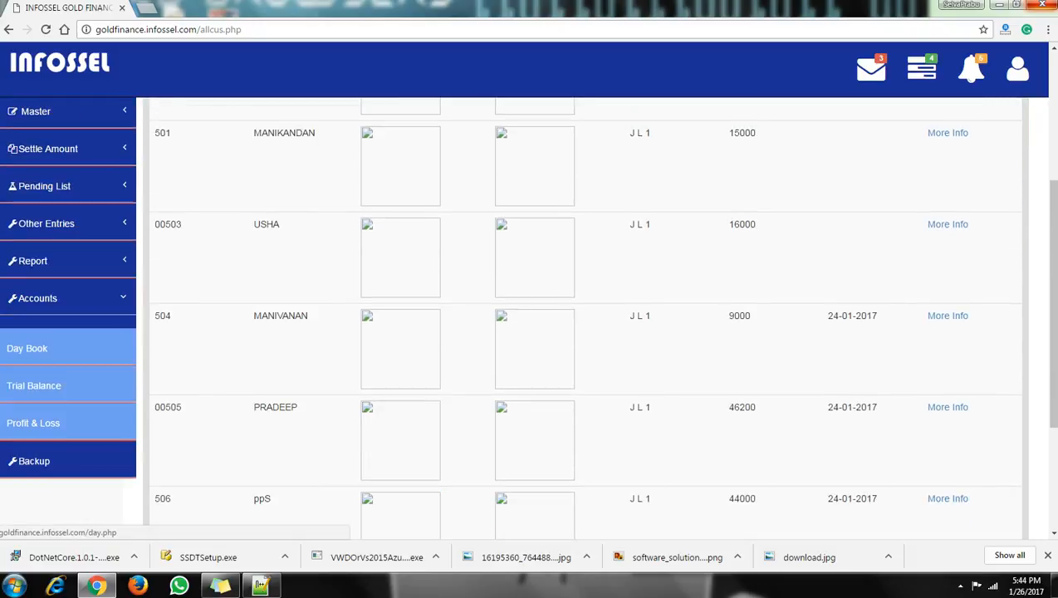
click(28, 349)
click(339, 221)
click(339, 254)
click(365, 222)
key(BackSpace)
Correct the From year to 2016, list the Day Book entries, and view the alert and task lists.
text(6-01-2016)
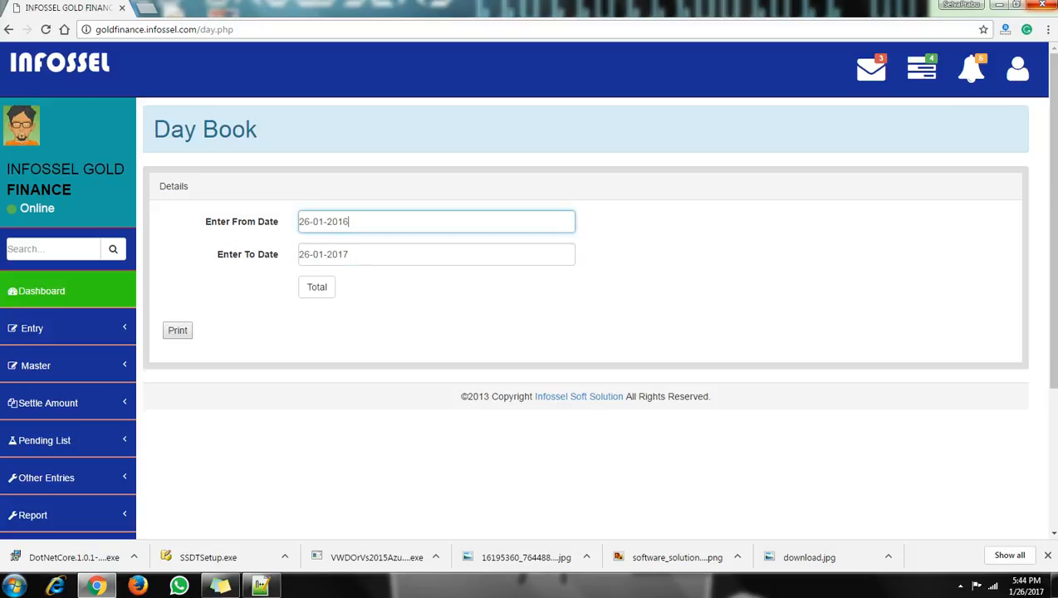
click(316, 287)
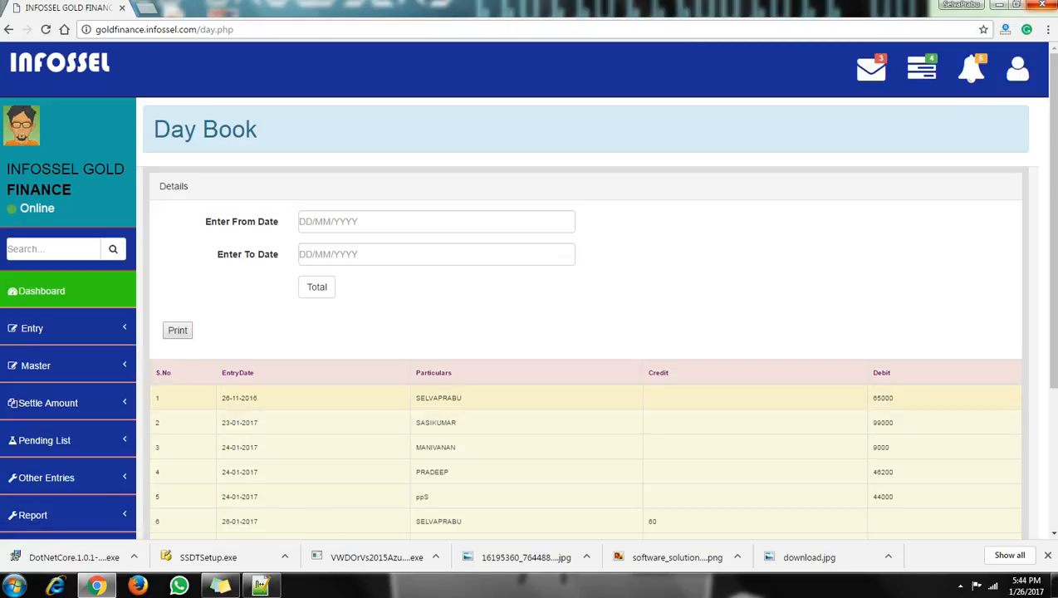
scroll(581, 316, down, 3)
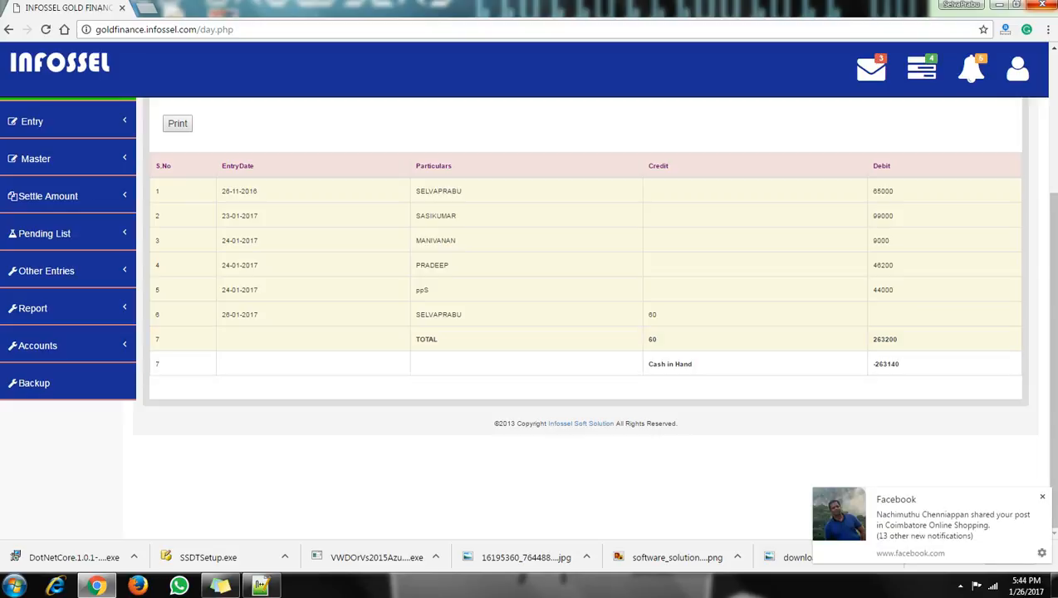
scroll(581, 332, up, 3)
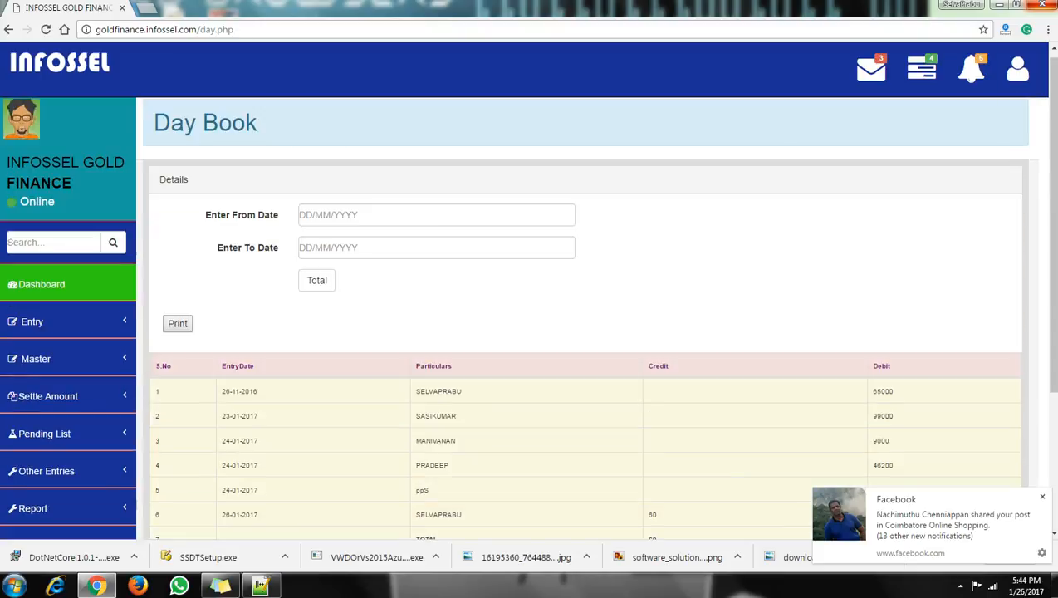
click(971, 69)
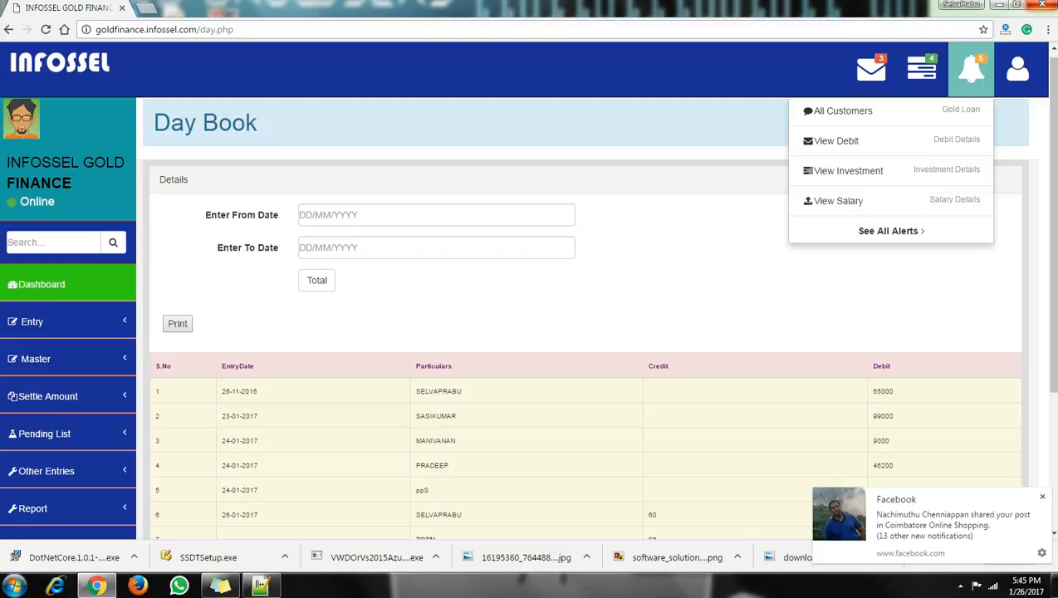
click(921, 69)
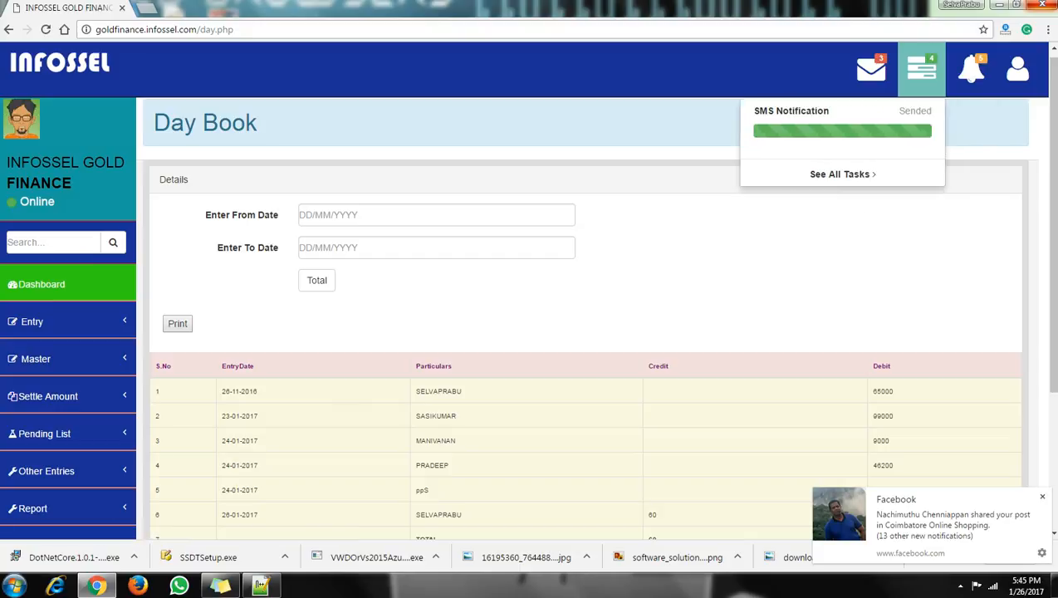